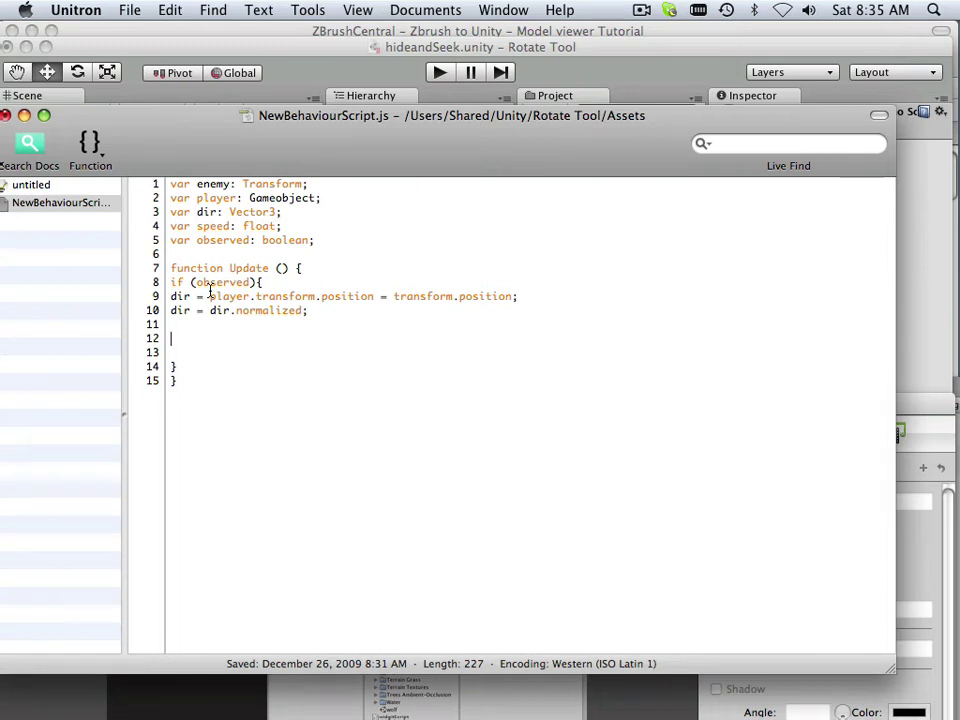
Below the dir assignment, add the line transform.Translate(dir * speed, SpaceWorld)
key(Up)
key(Up)
key(Up)
key(Down)
key(Down)
key(Down)
key(Up)
key(Return)
text(tr)
text(ansfor)
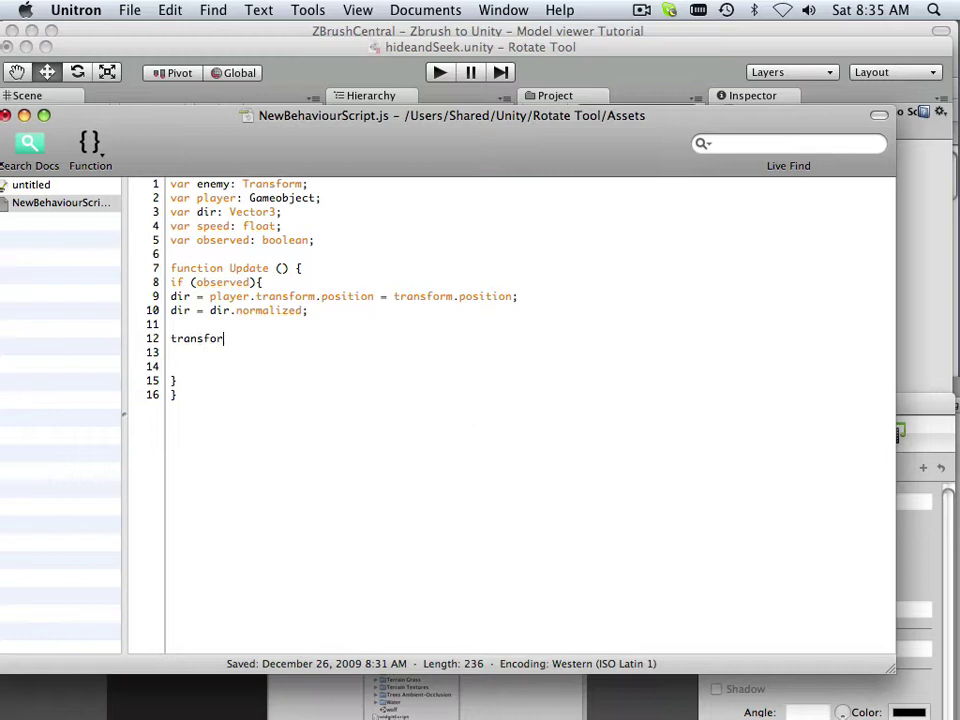
text(m.T)
text(ranslate)
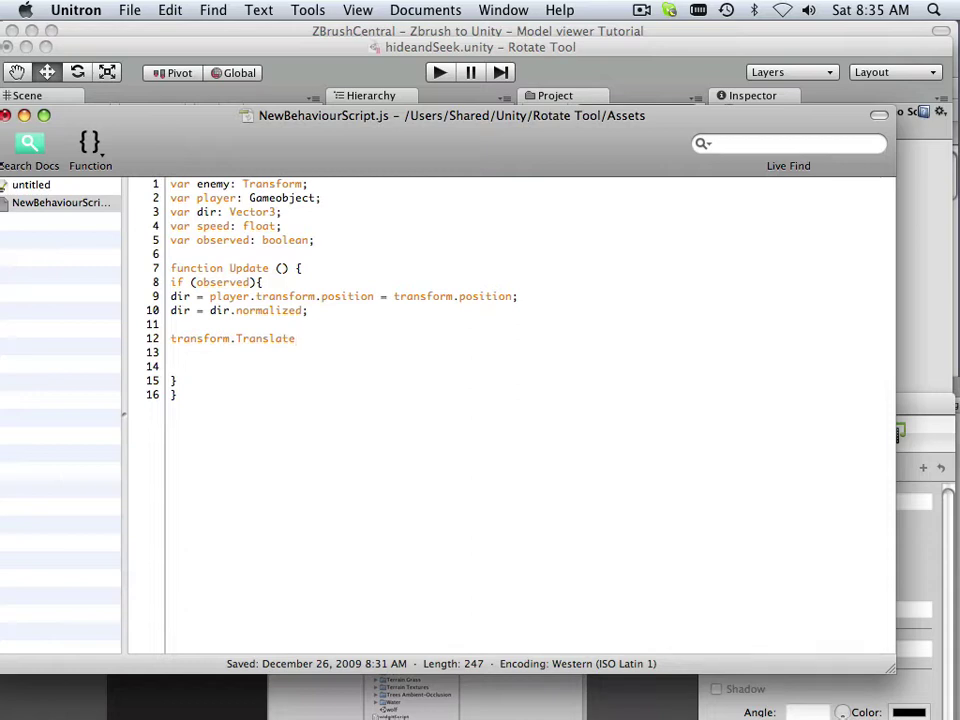
text((dir)
text( *)
text( speed)
text(,)
text( Space)
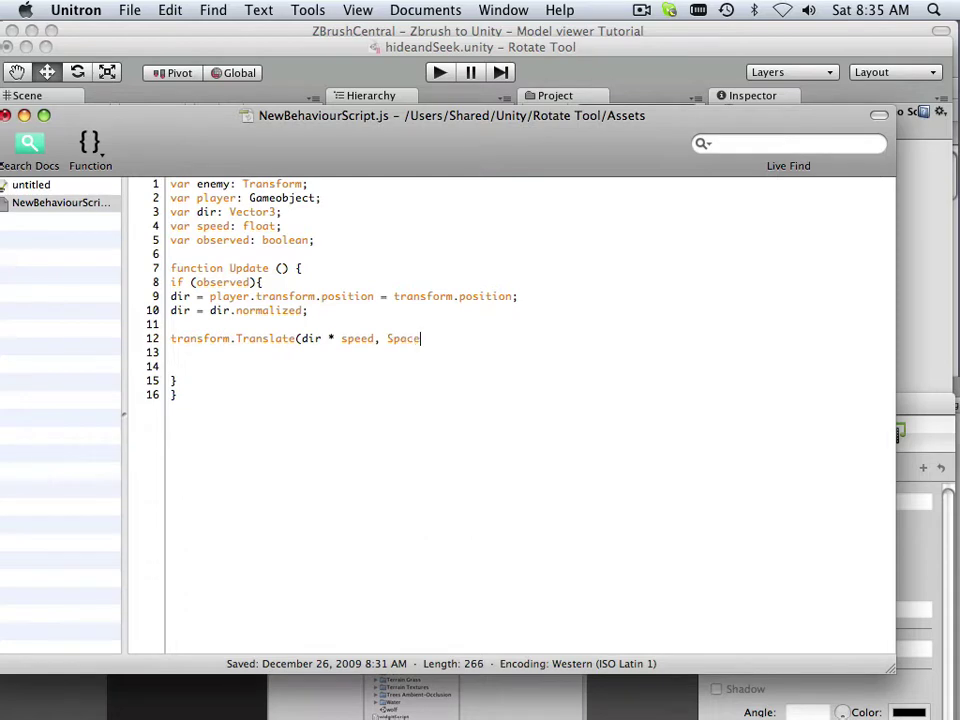
text(Worl)
text(d)
text())
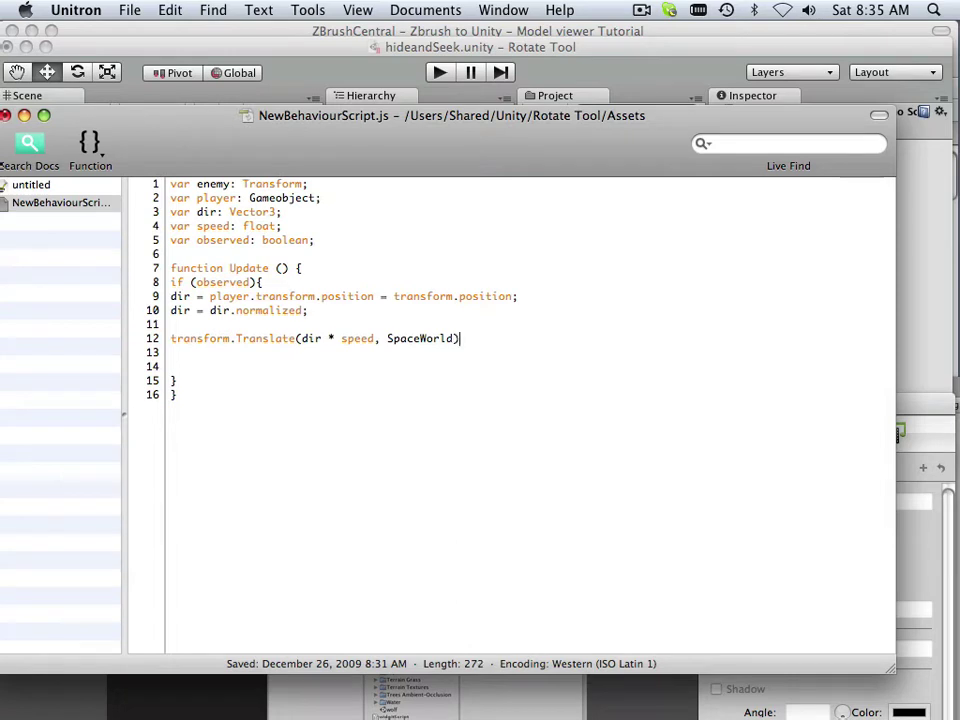
Correct it to Space.World and end the Translate line with a semicolon
key(Left)
key(Left)
key(Left)
key(Left)
key(Left)
key(Left)
text(.)
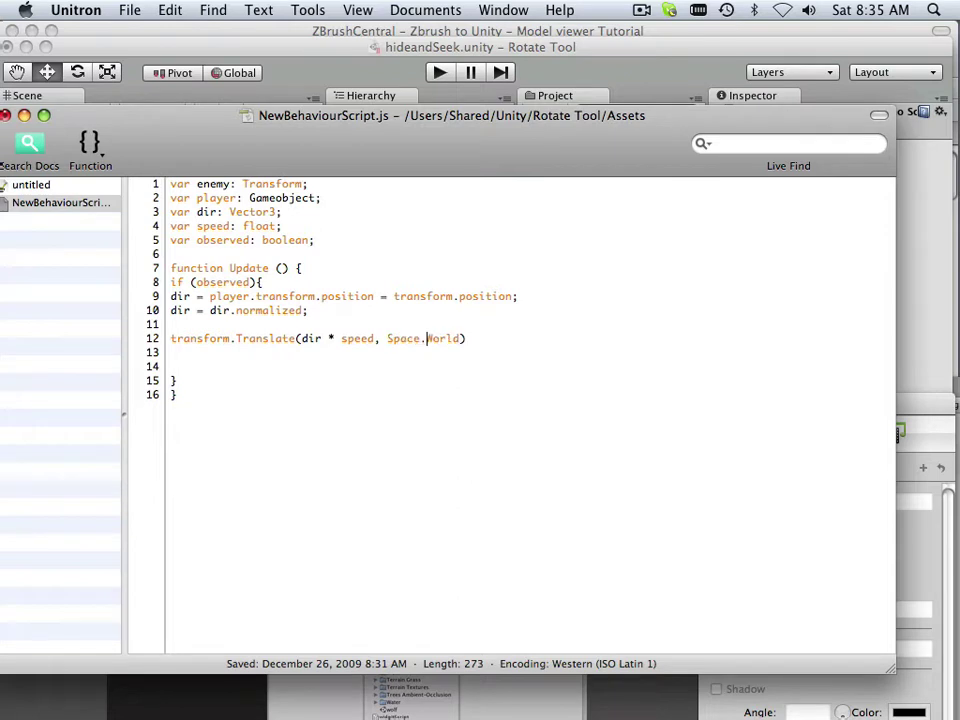
key(Right)
key(Right)
key(Right)
key(Right)
key(Right)
key(Right)
text(;)
key(Return)
drag(387, 339, 460, 339)
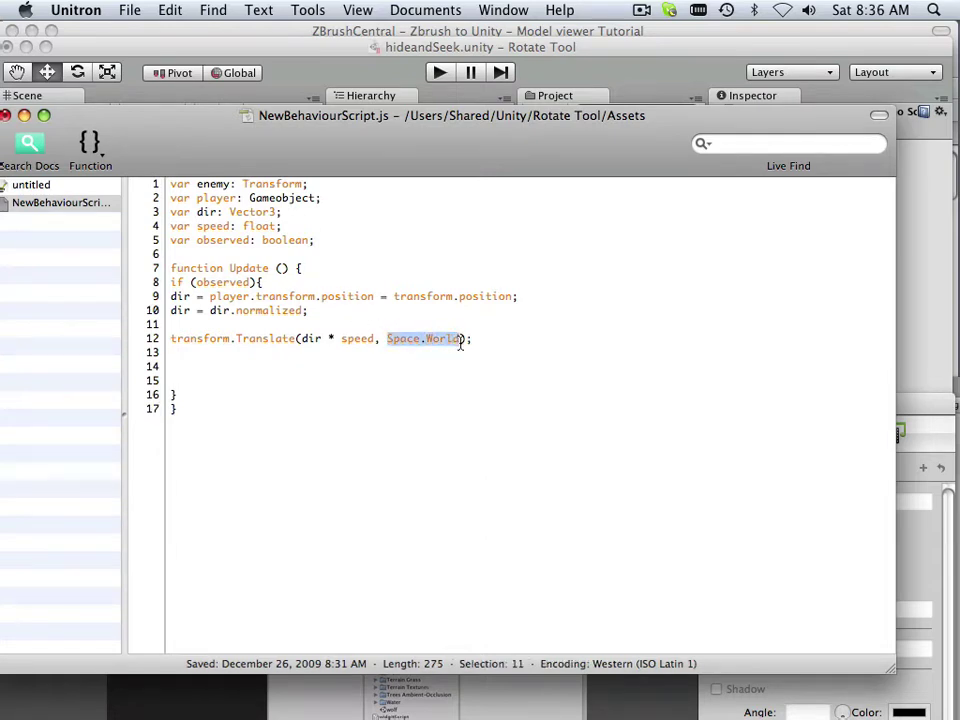
click(476, 339)
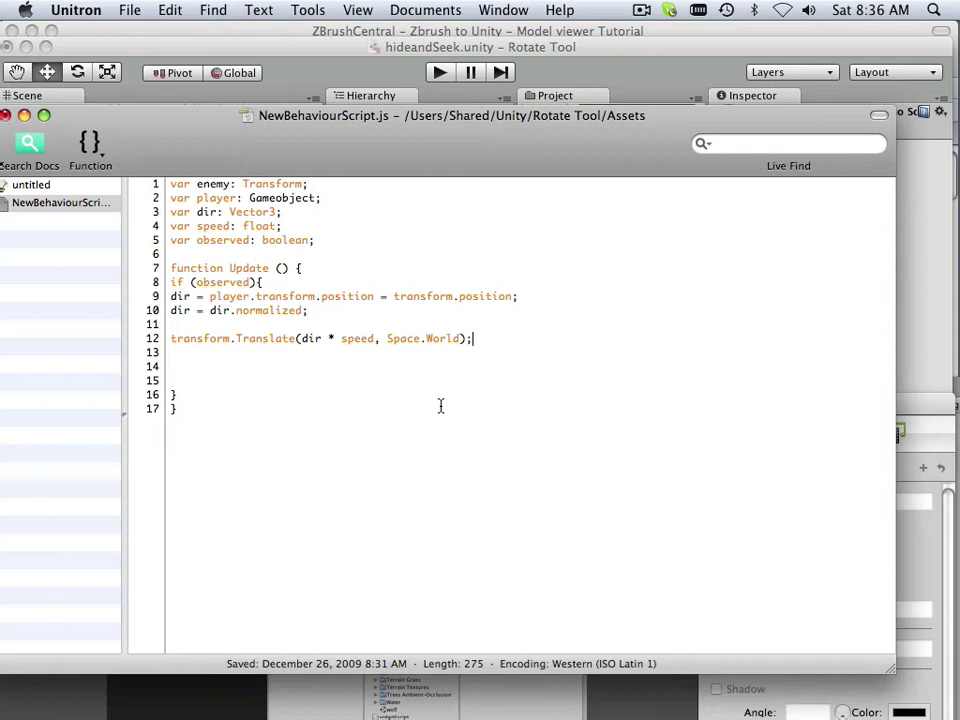
Close the observed if block with a brace on line 13
key(Return)
key(Delete)
text(})
key(Return)
key(Return)
key(Return)
Review the observed declaration, its if condition, and the if block's braces
drag(230, 240, 306, 241)
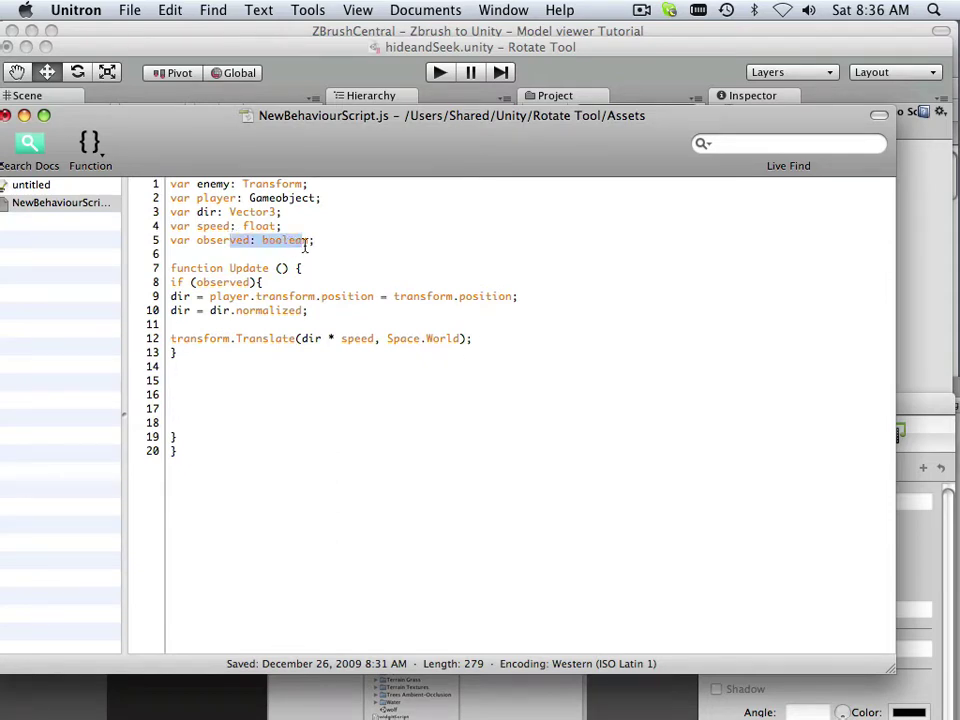
click(196, 282)
drag(198, 282, 250, 283)
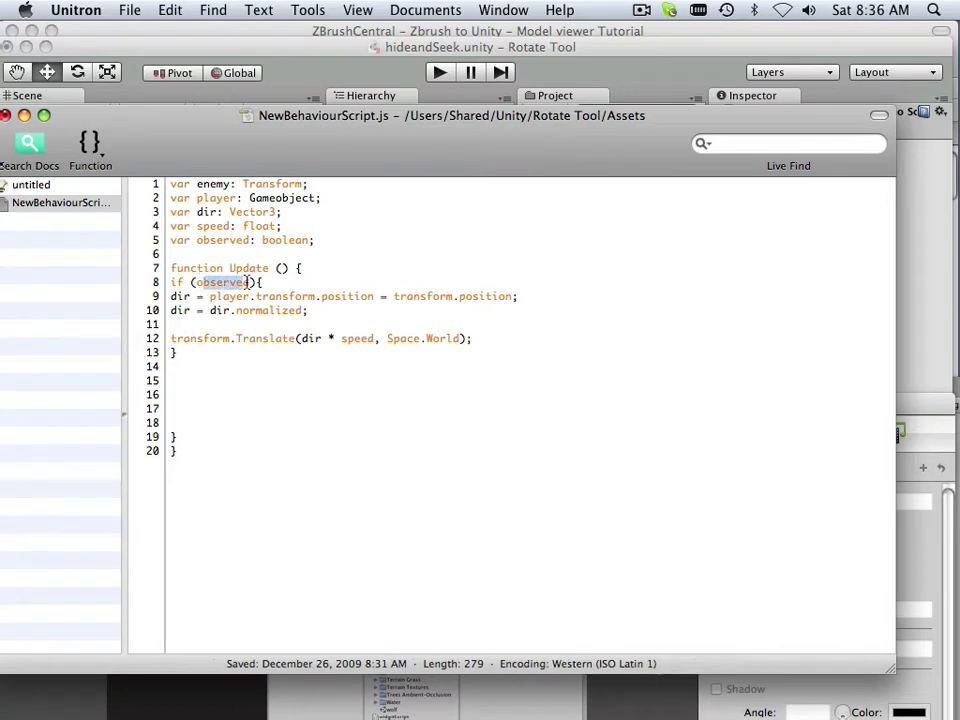
click(201, 393)
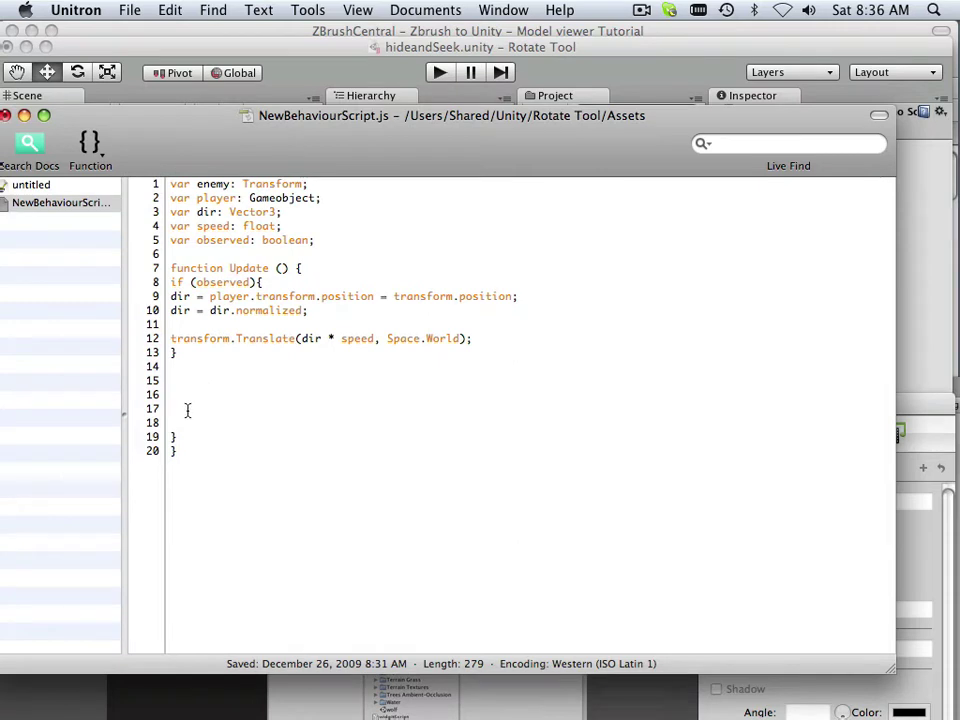
click(293, 268)
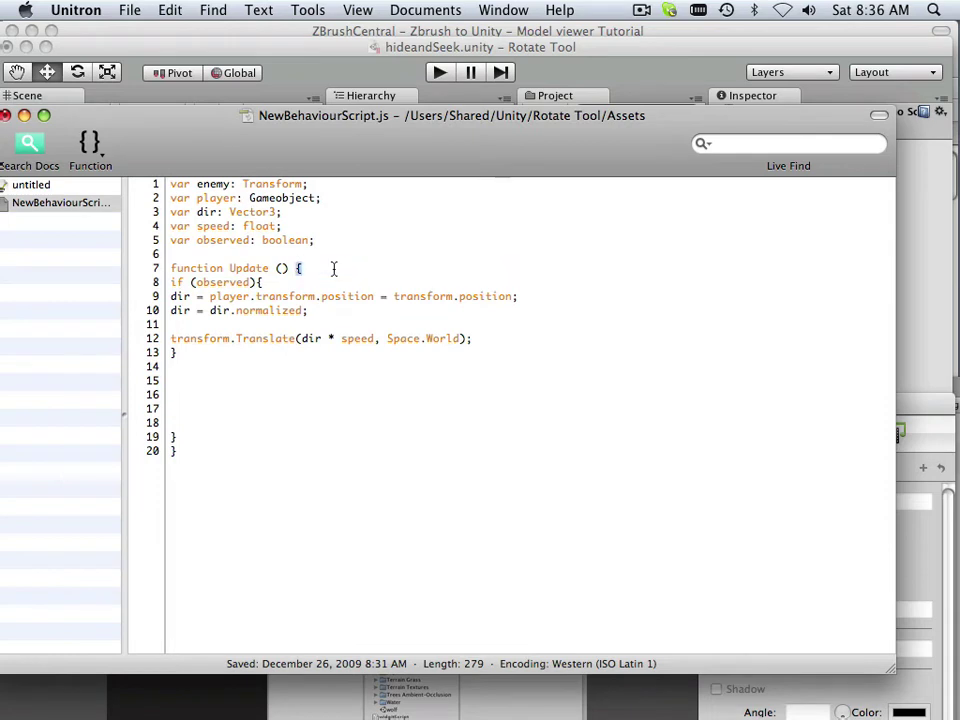
click(266, 283)
click(173, 353)
Close Update with a brace on line 14 and delete the leftover extra braces
click(229, 368)
key(Delete)
text(})
key(Down)
key(Down)
key(Down)
key(Down)
key(BackSpace)
key(BackSpace)
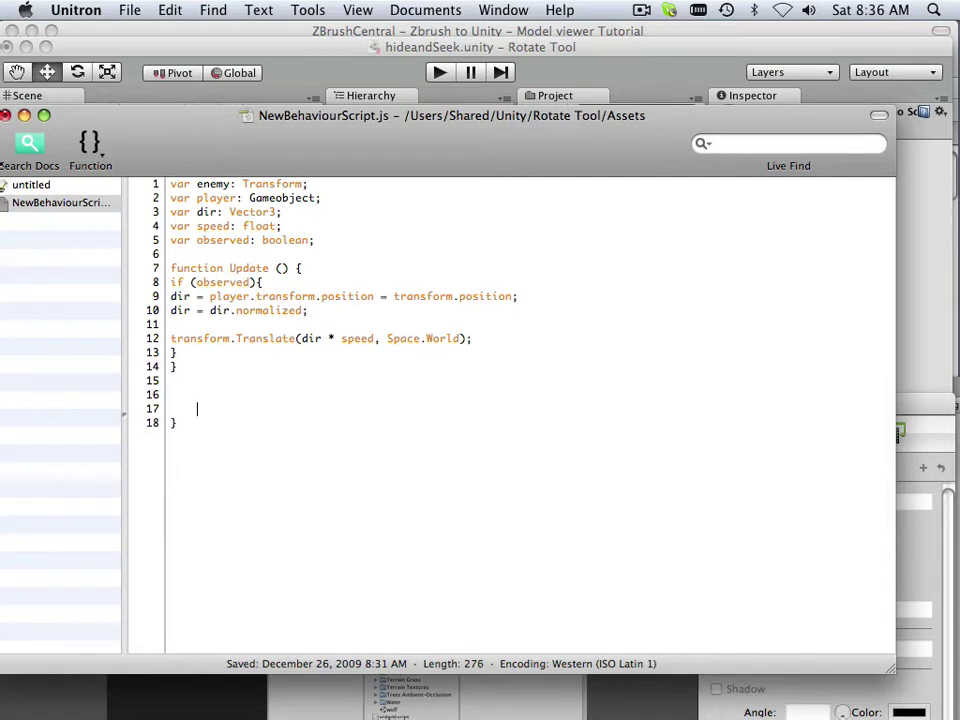
key(Down)
key(BackSpace)
key(shift+Up)
key(shift+Up)
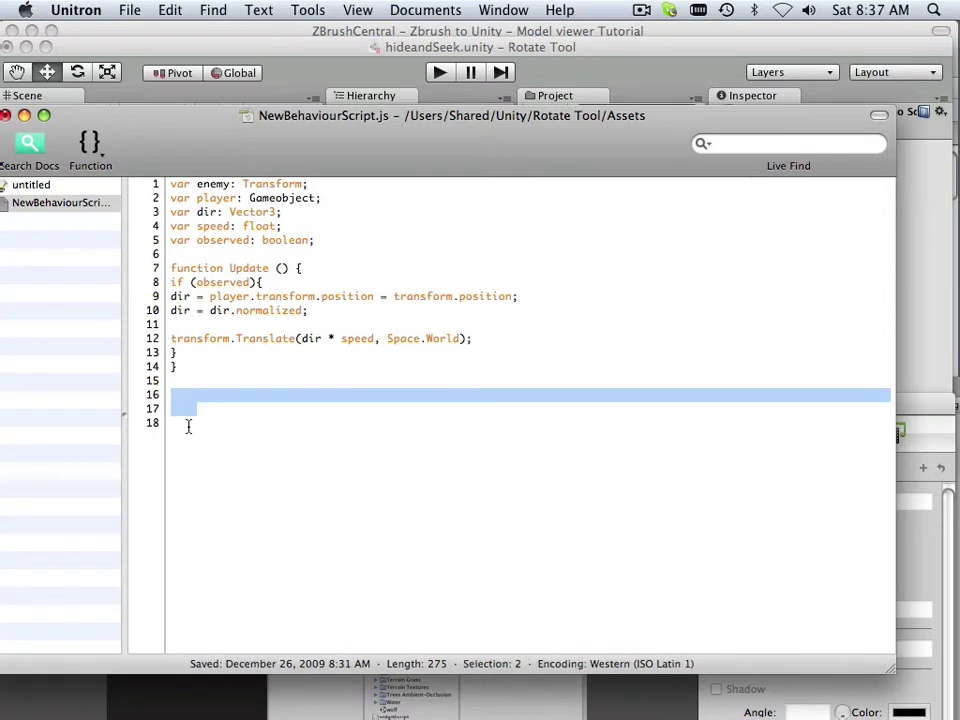
key(Left)
key(Down)
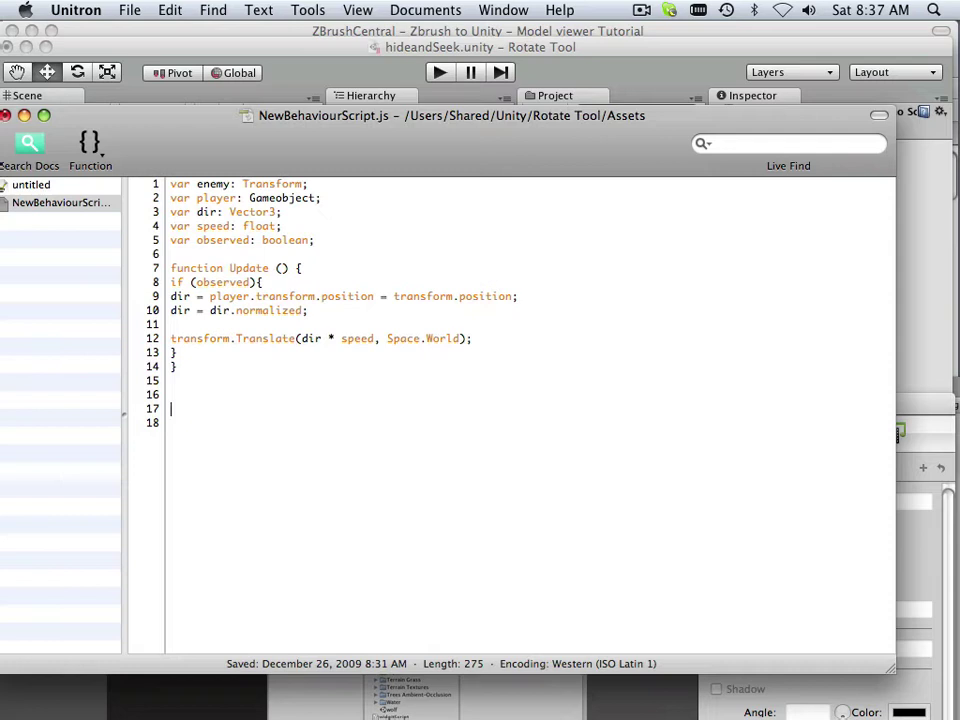
After the if block, add else { transform.eulerAngles.y = Mathf.PingPong(Time.time*20,90) -45; }
key(Up)
key(Up)
key(Up)
key(Return)
key(Up)
key(Down)
key(Return)
key(Up)
text(else)
text( {)
key(Return)
key(Tab)
text(tra)
text(ns)
text(form)
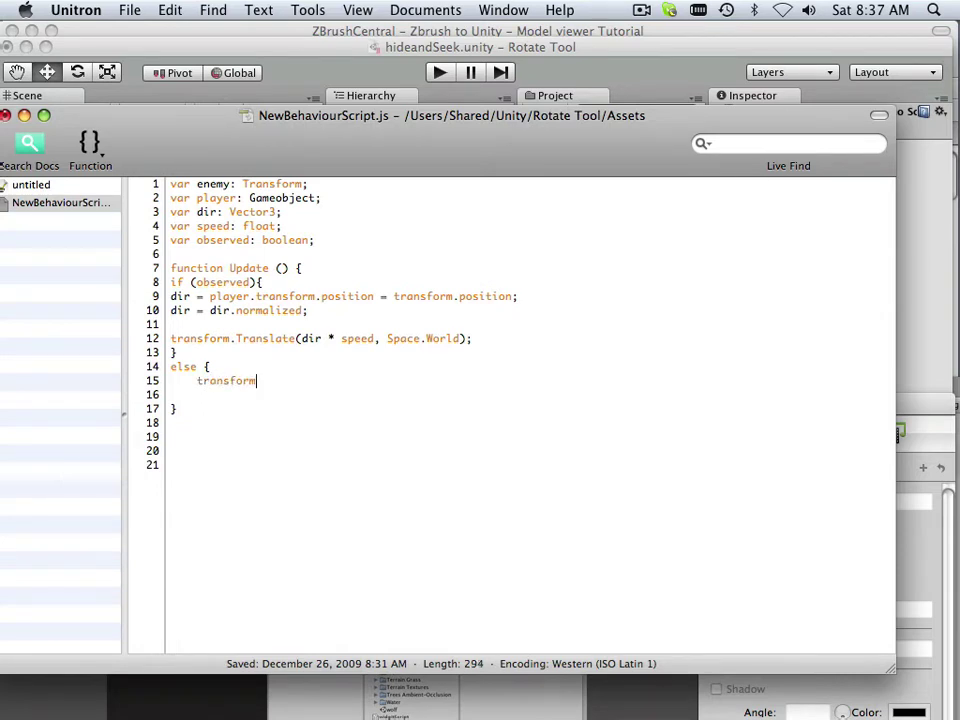
text(.)
text(eule)
text(rAn)
text(gles)
text(.y)
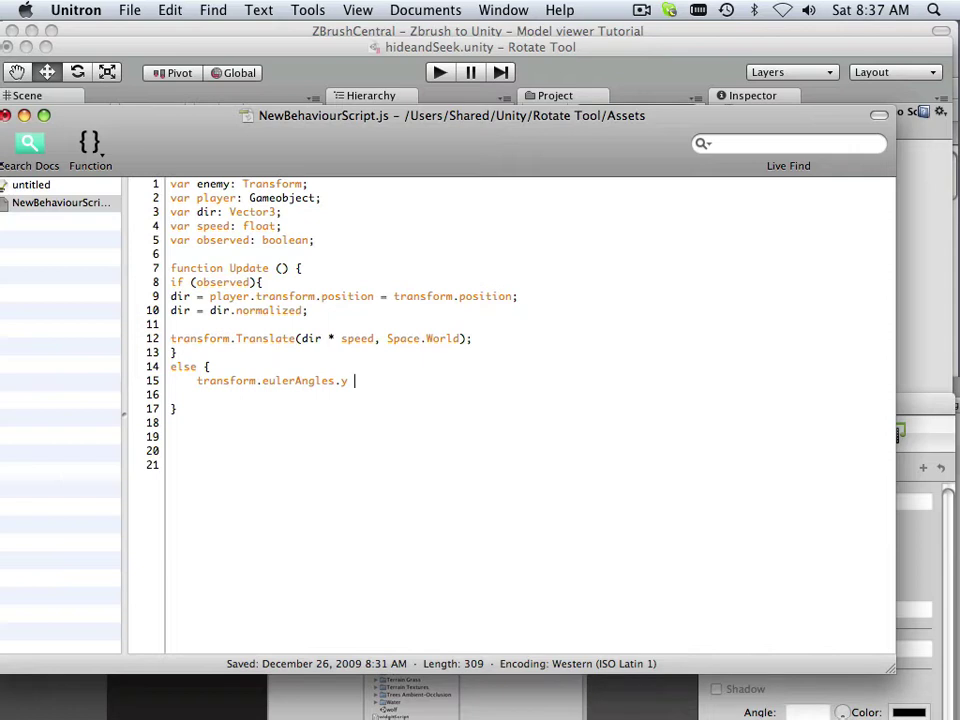
text( =)
text( Ma)
text(thf)
text(.)
text(P)
text(ing)
text(Pong)
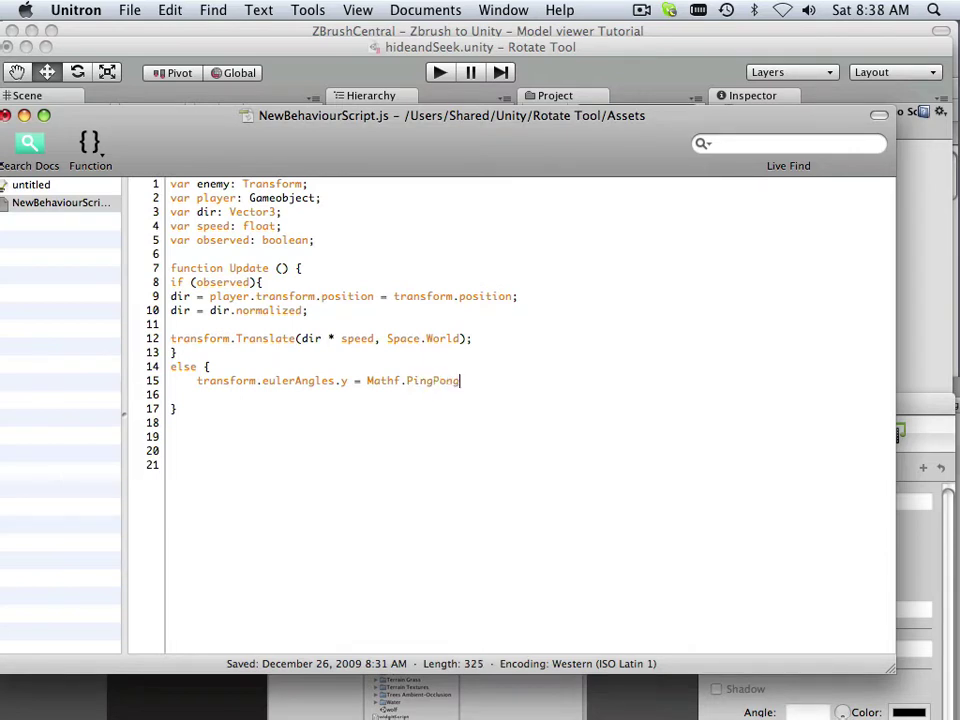
text(()
text(Tim)
text(e.)
text(time)
text(*2)
text(0,)
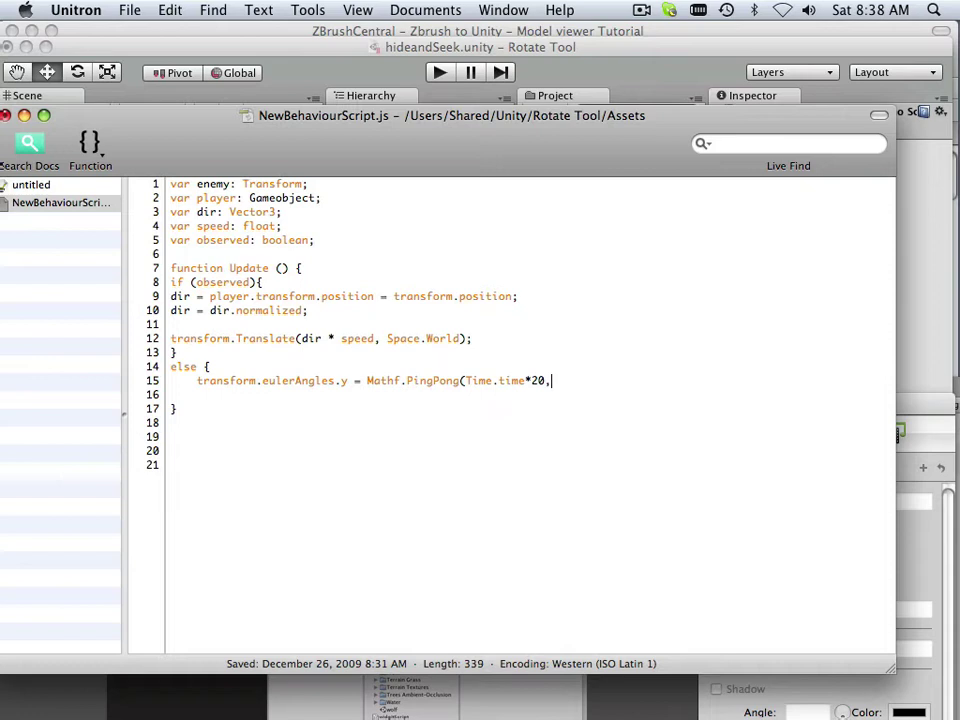
text(90)
text() )
text(-45)
text(;)
key(Down)
key(Down)
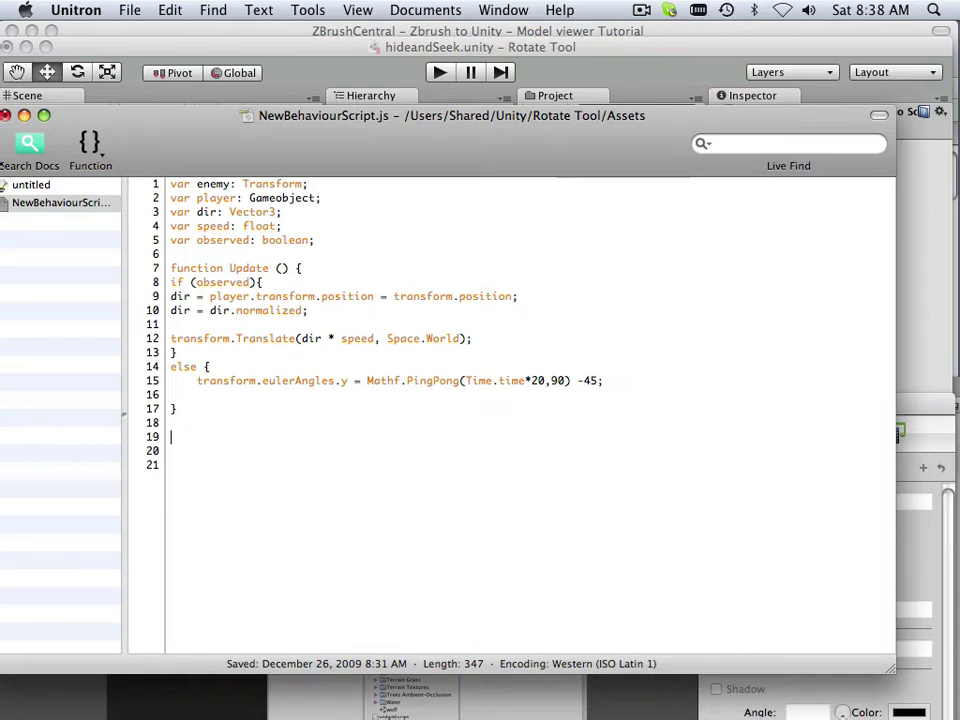
Save the script and open the error line reported in Unity's console
click(128, 10)
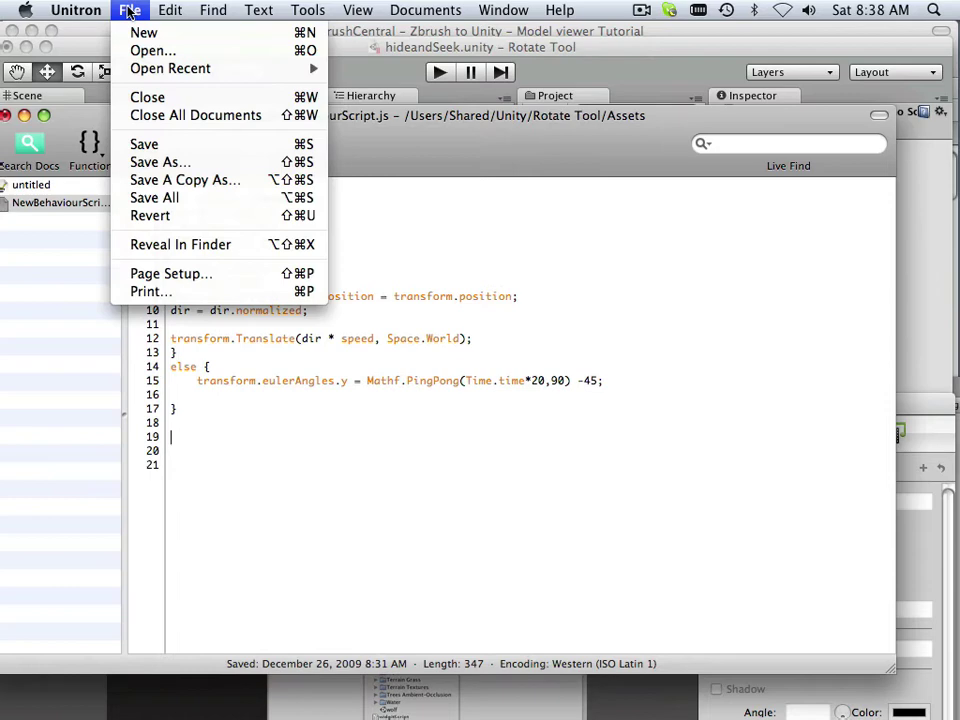
click(158, 145)
click(437, 72)
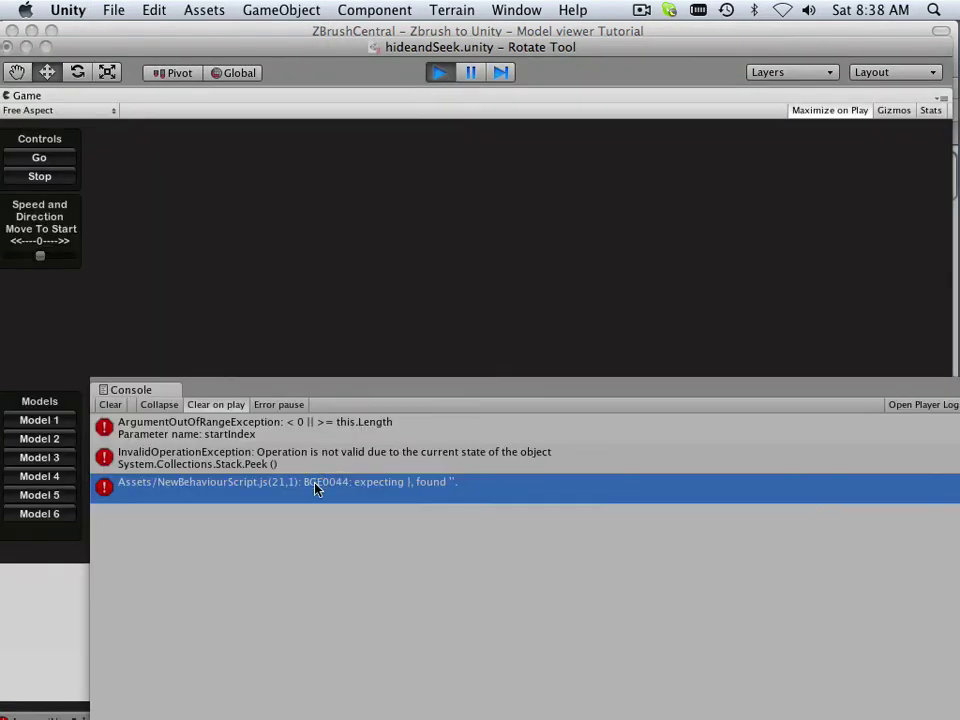
double_click(315, 488)
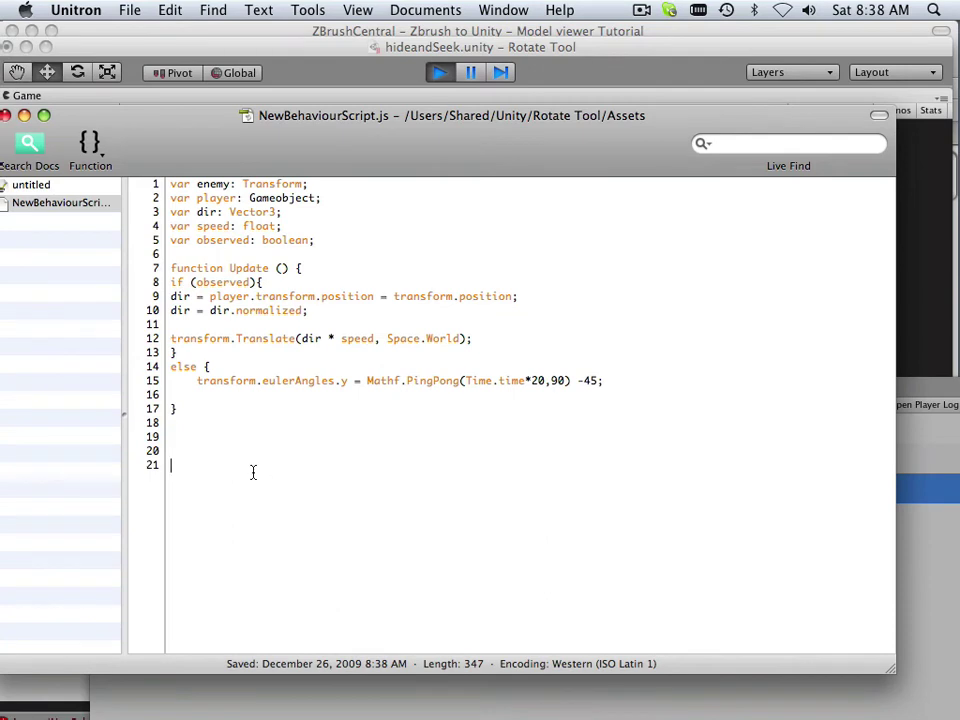
Add the missing closing brace on line 21, save, and return to Unity
text(})
key(BackSpace)
text(})
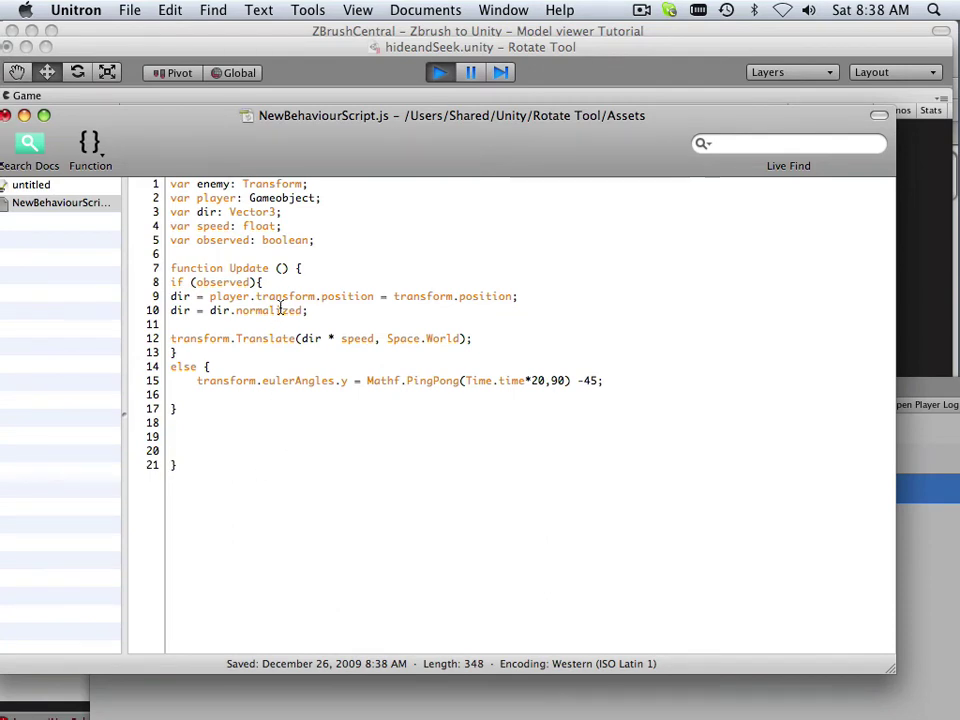
click(128, 12)
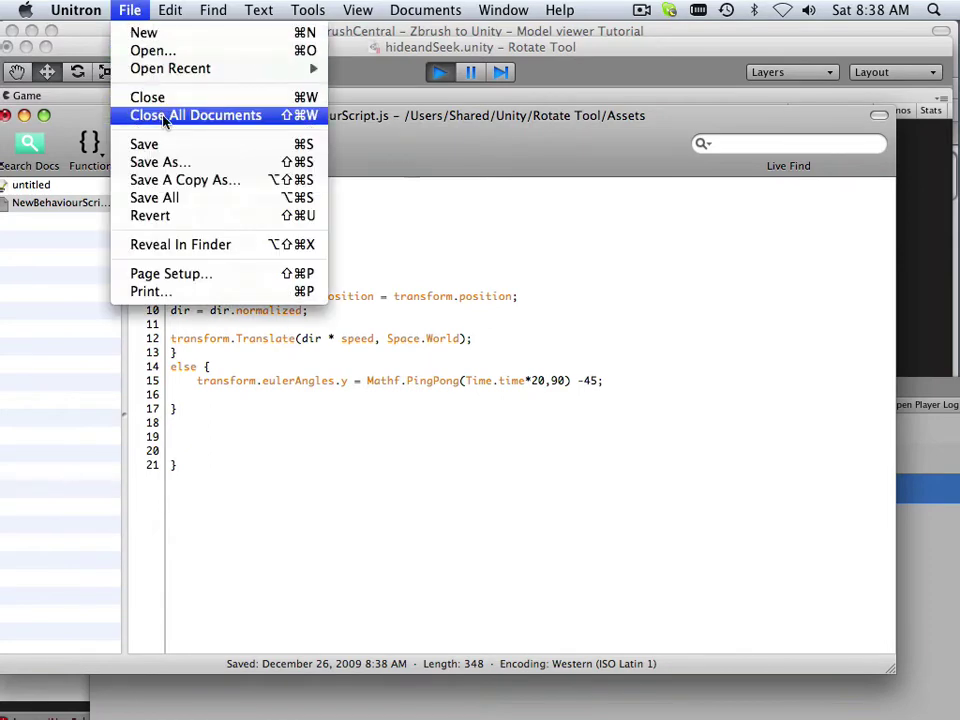
click(252, 143)
click(438, 75)
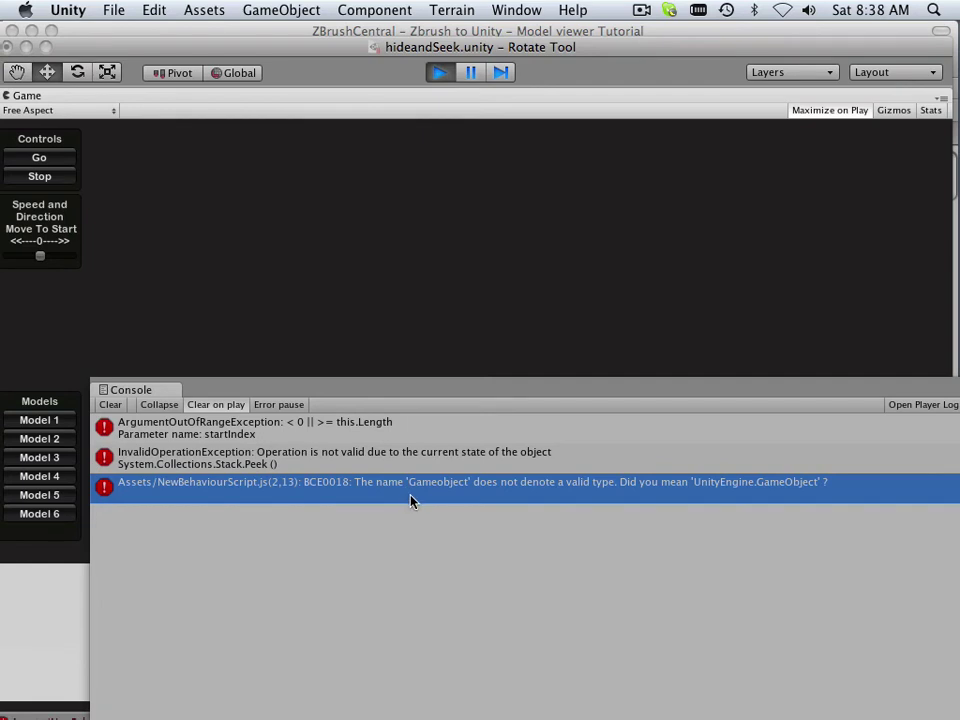
Change 'Gameobject' to 'GameObject' in the player declaration on line 2
double_click(410, 500)
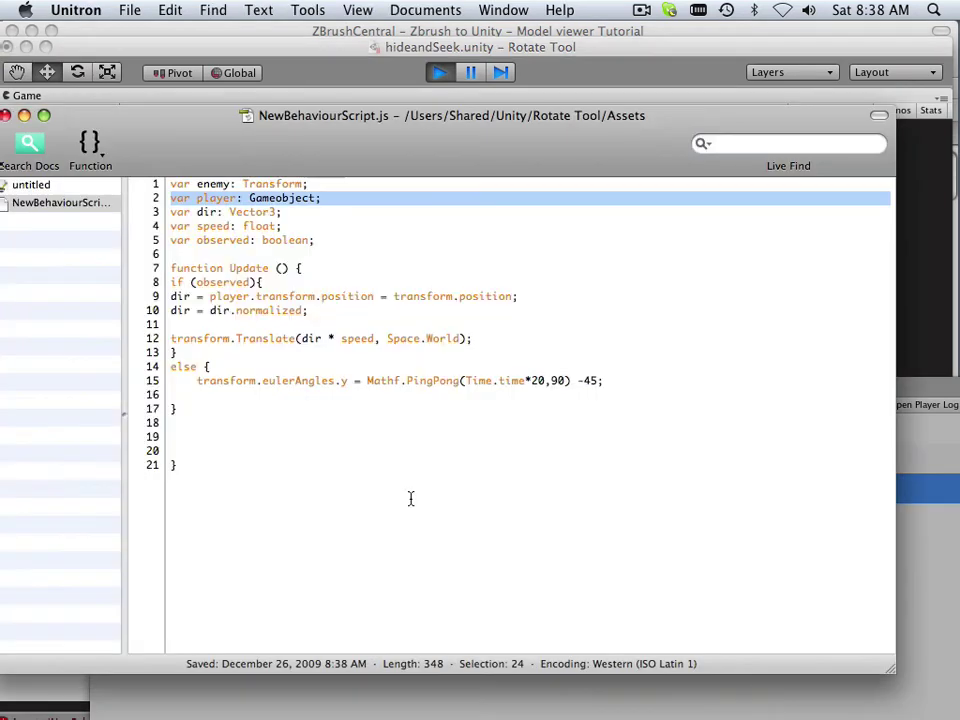
click(279, 197)
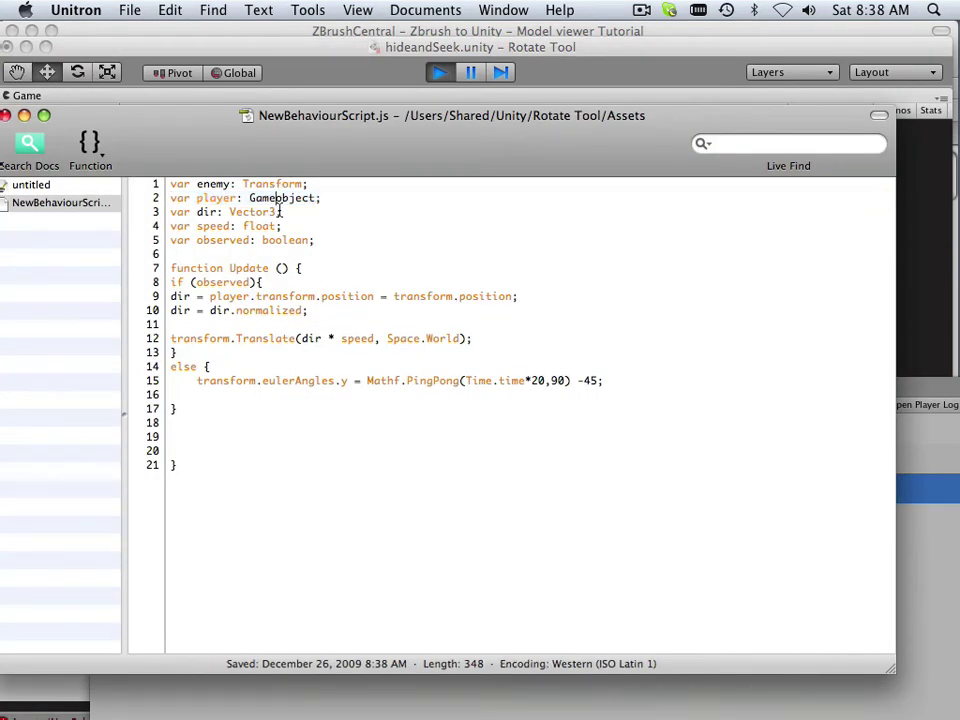
key(BackSpace)
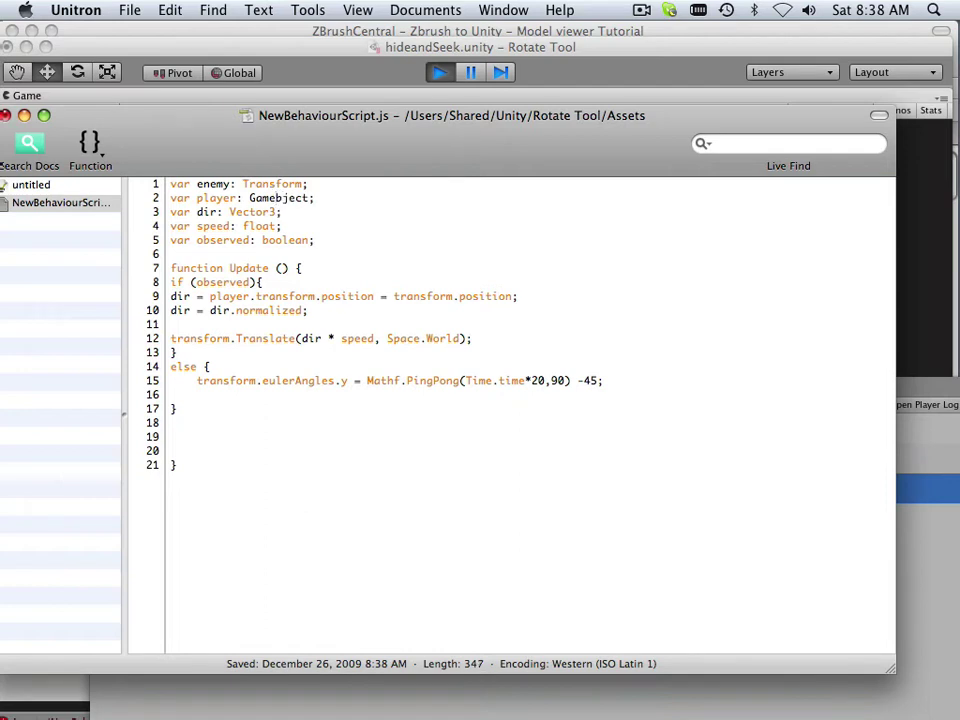
text(O)
Save the corrected script and run the game in Unity again
click(433, 82)
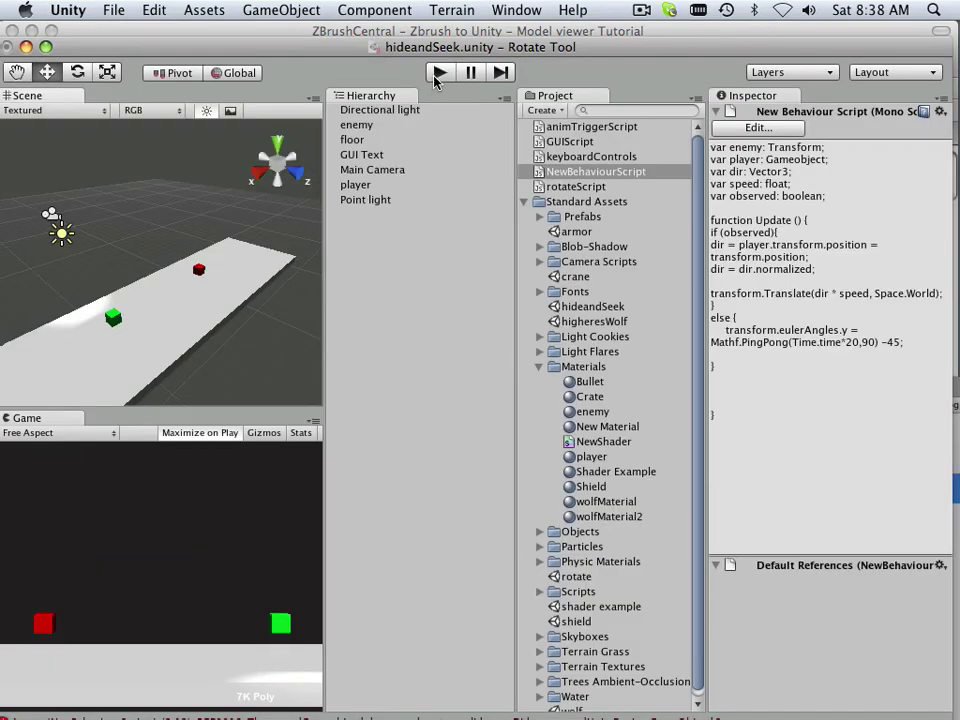
click(433, 82)
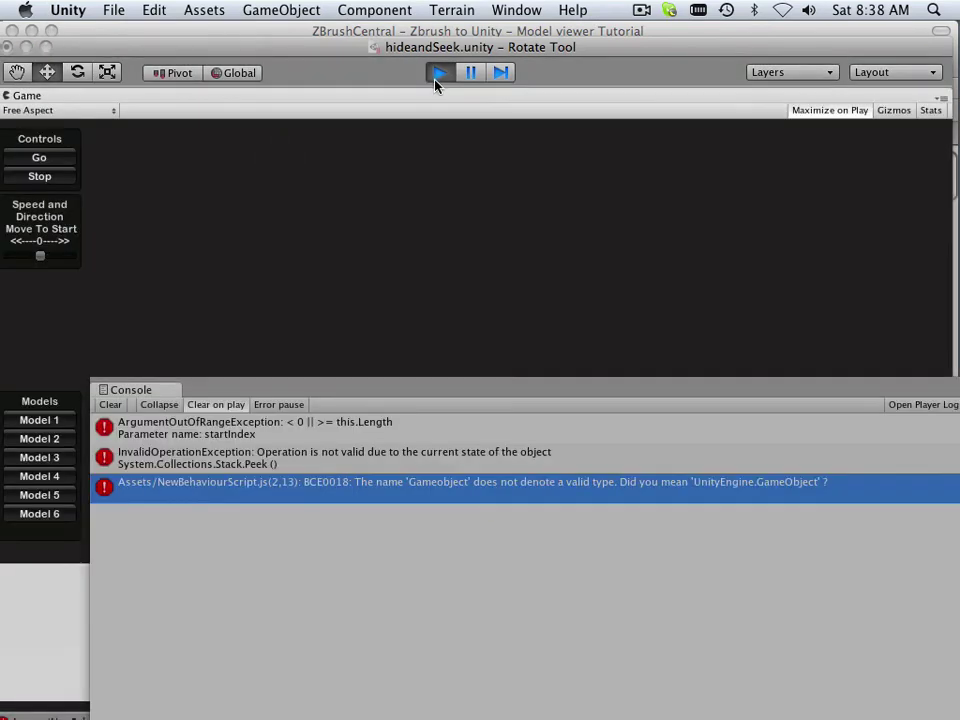
double_click(419, 490)
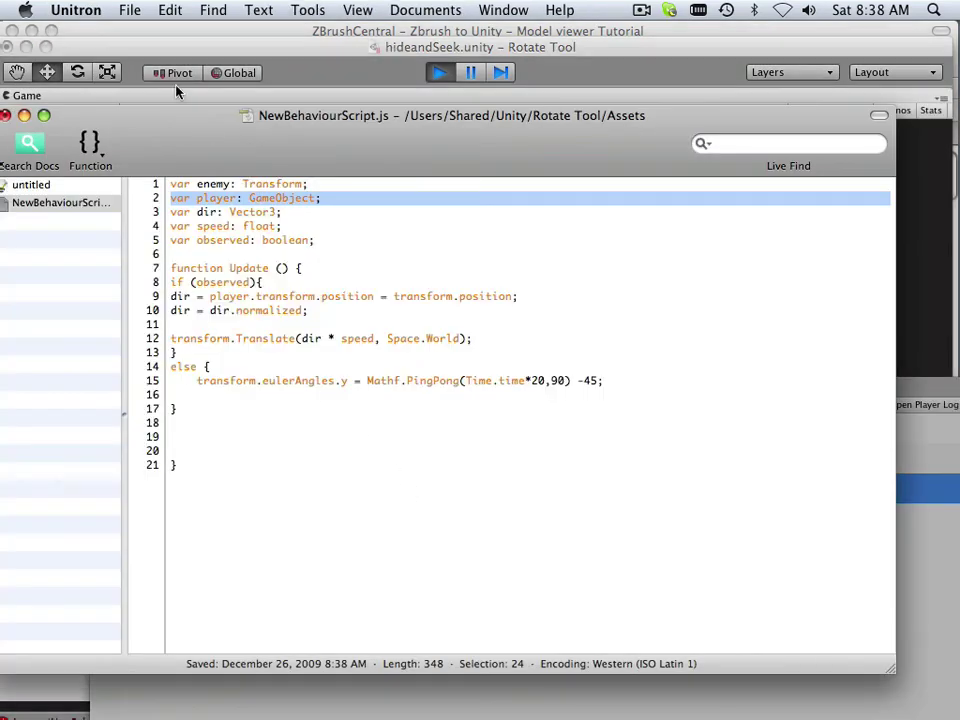
click(130, 14)
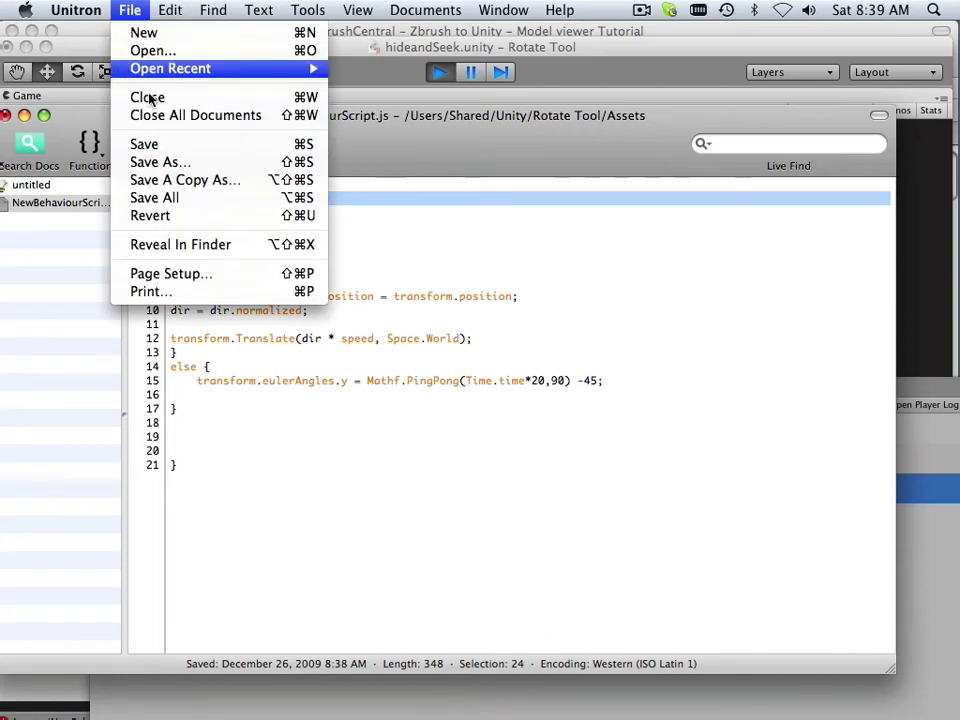
click(158, 145)
click(439, 73)
click(439, 73)
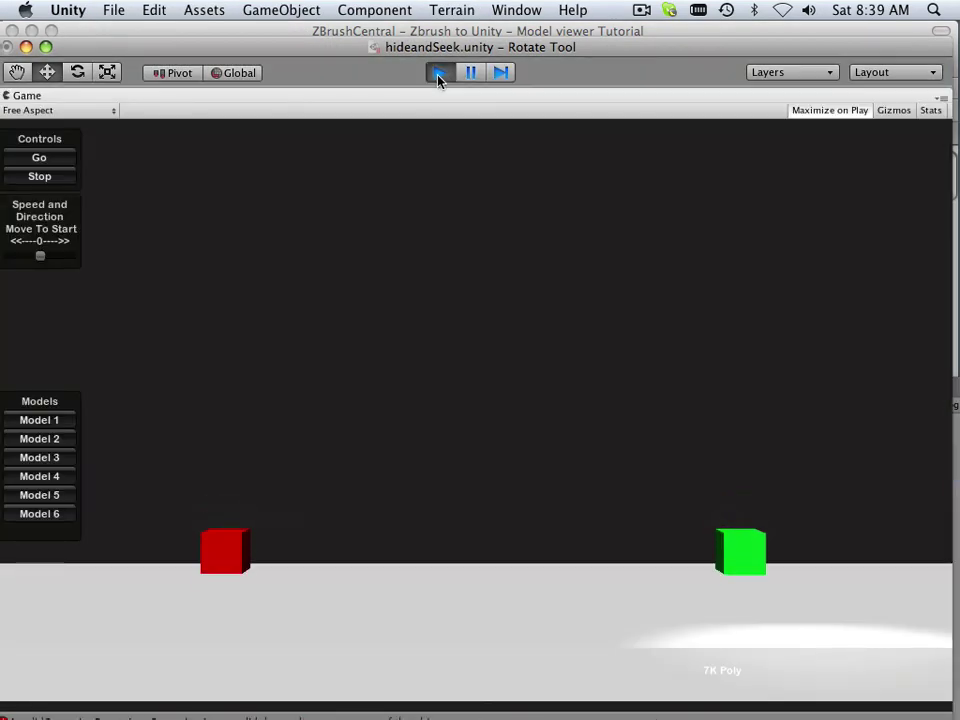
Stop the running game in Unity
click(437, 74)
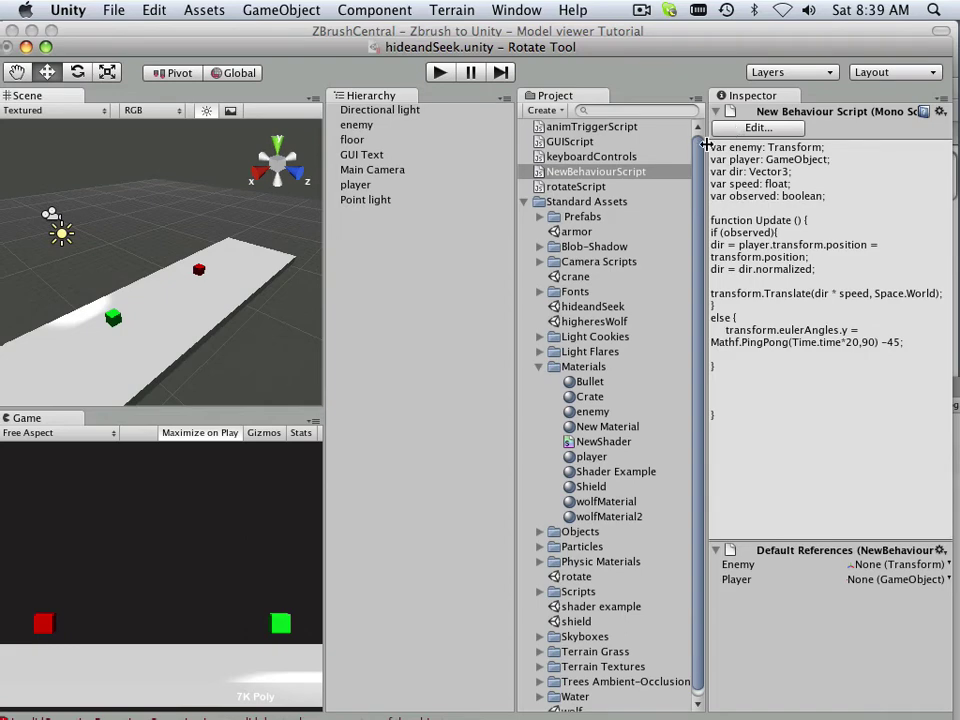
Open the script in Unitron and add a blank line after line 21's closing brace
click(735, 131)
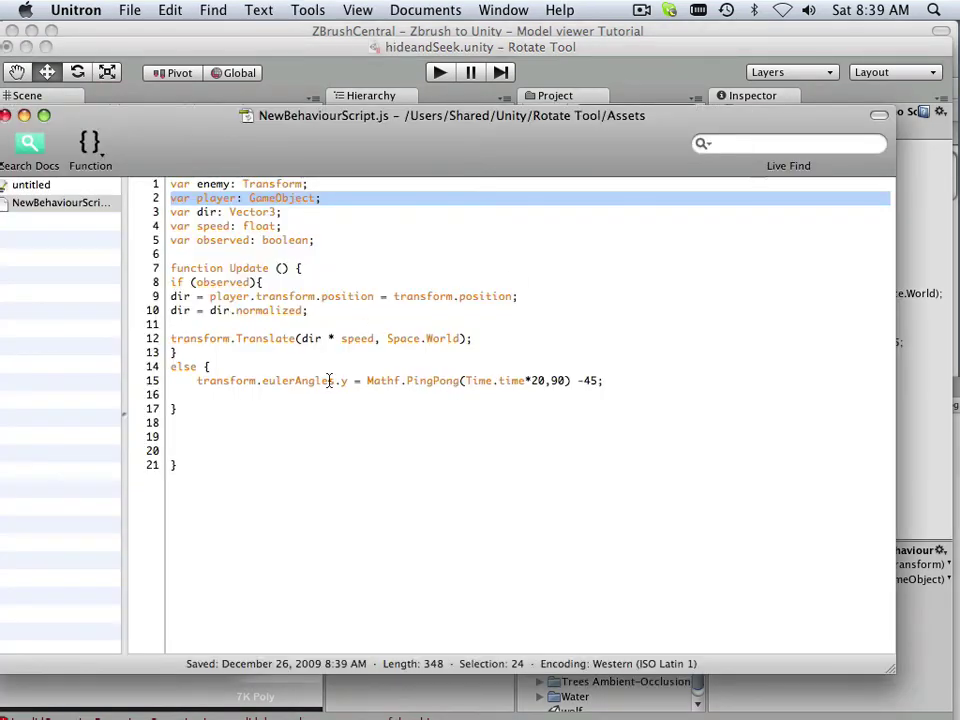
click(205, 441)
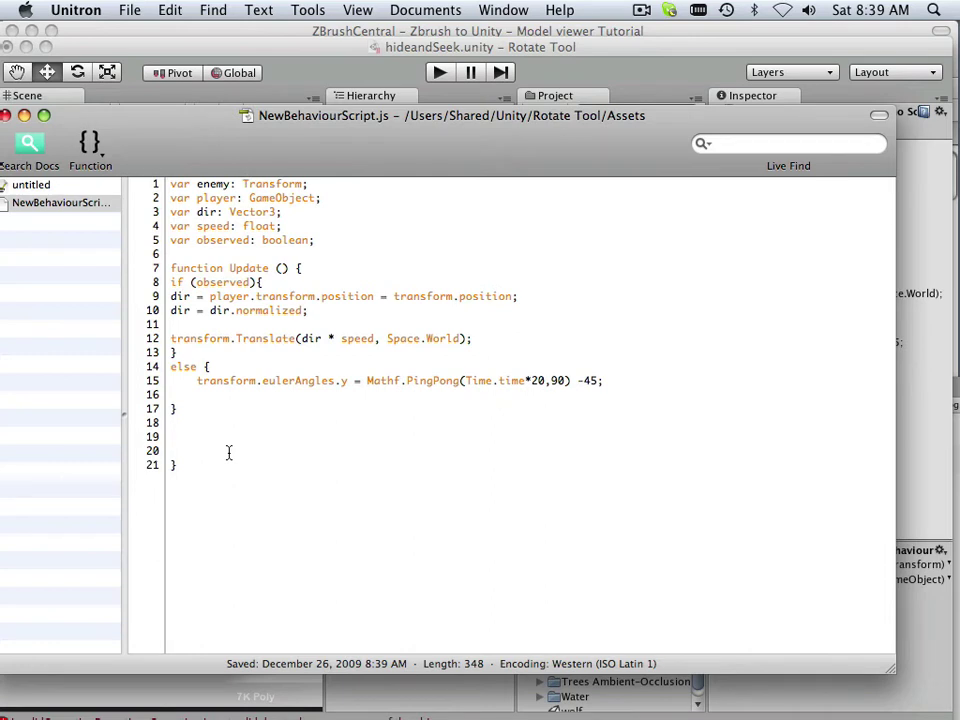
key(Down)
key(Down)
key(Right)
key(Return)
key(Return)
key(Return)
key(Return)
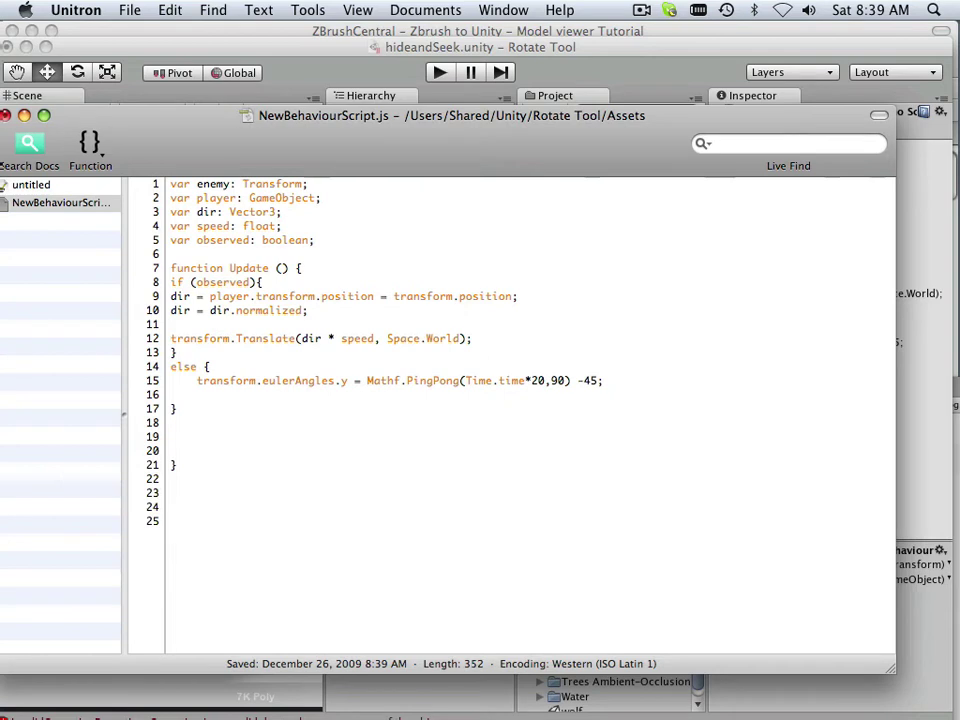
Write function OnTriggerEnter(other:Collider) { if(player) observed =true; }
text(fun)
text(ction)
text( On)
text(Trig)
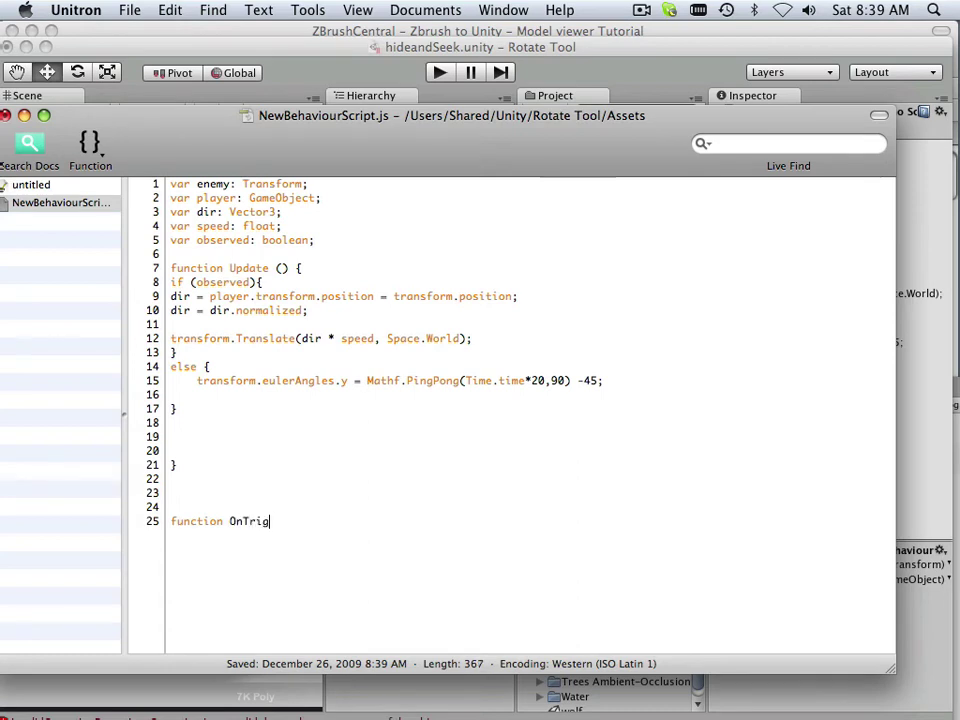
text(gerEn)
text(ter)
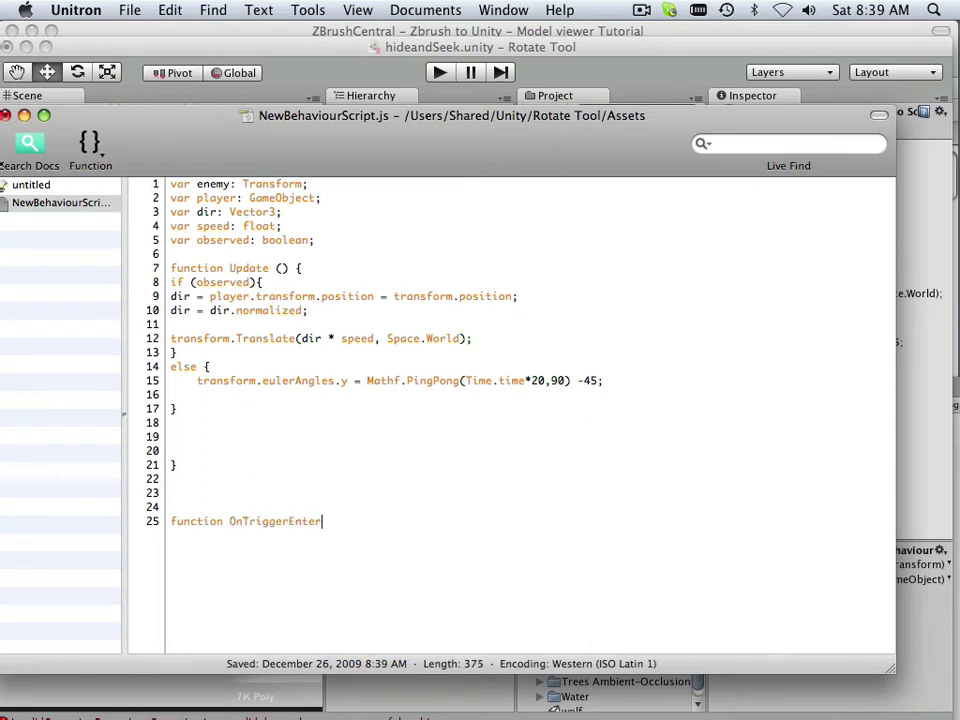
text(()
text(other)
text(;)
key(BackSpace)
text(:C)
text(ollider)
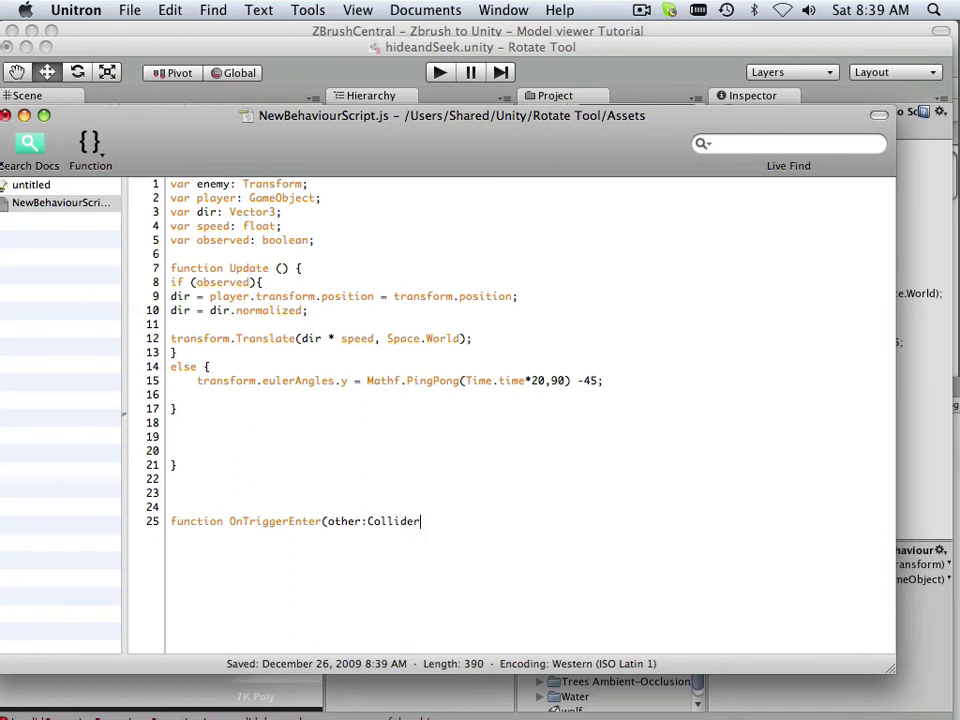
text() )
text({)
key(Return)
text(i)
text(f(p)
text(layer)
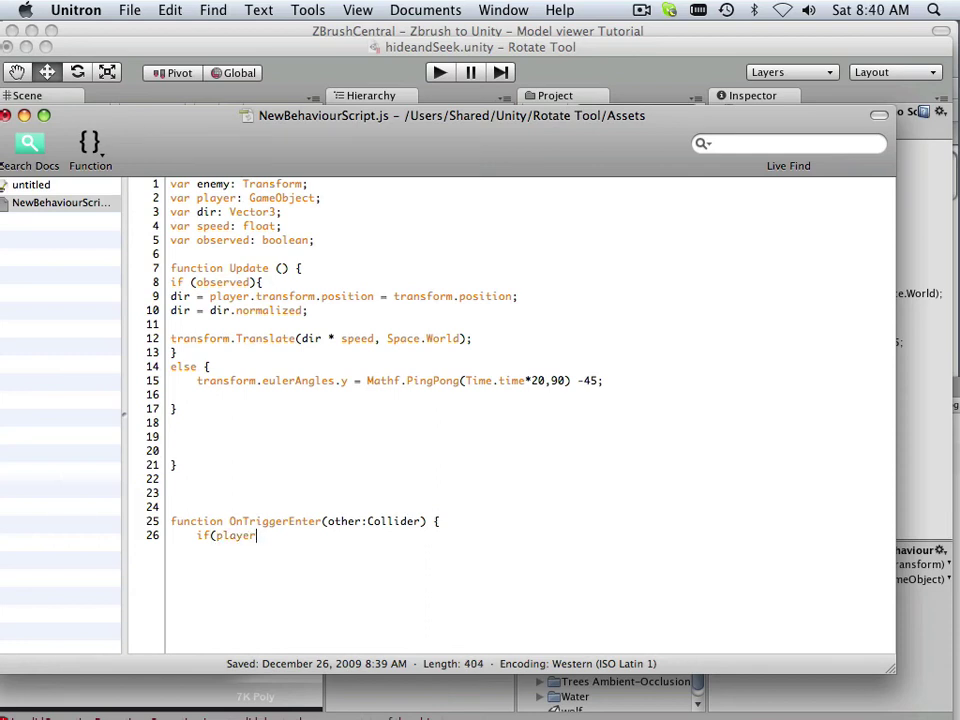
text() o)
text(bserved )
text(=true)
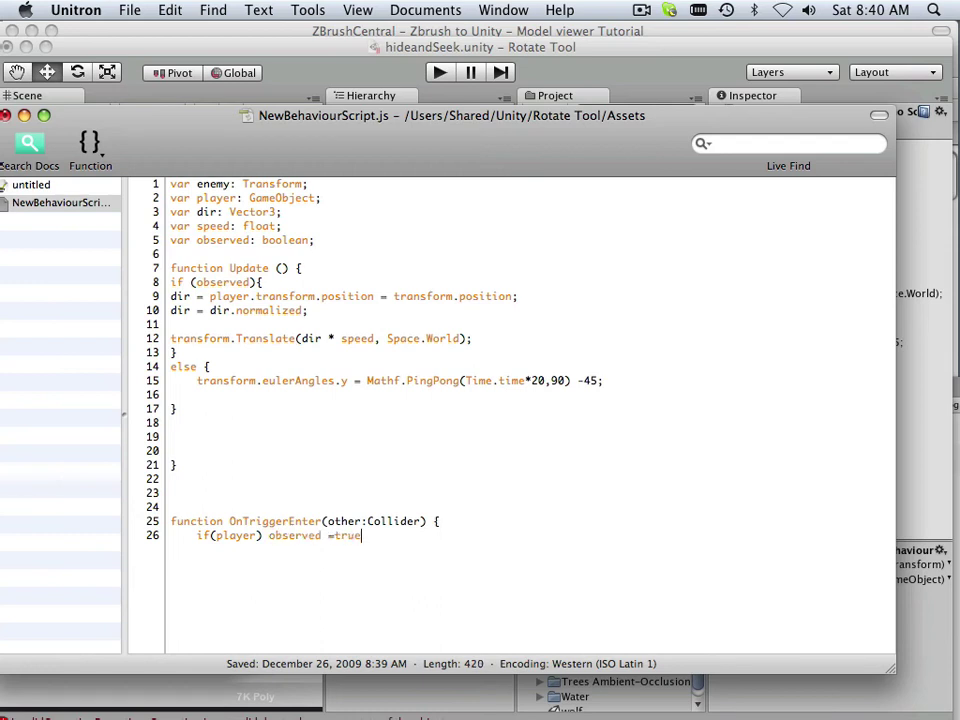
text(;)
key(Return)
text(})
Save the script and run the game in Unity to test the trigger
click(129, 10)
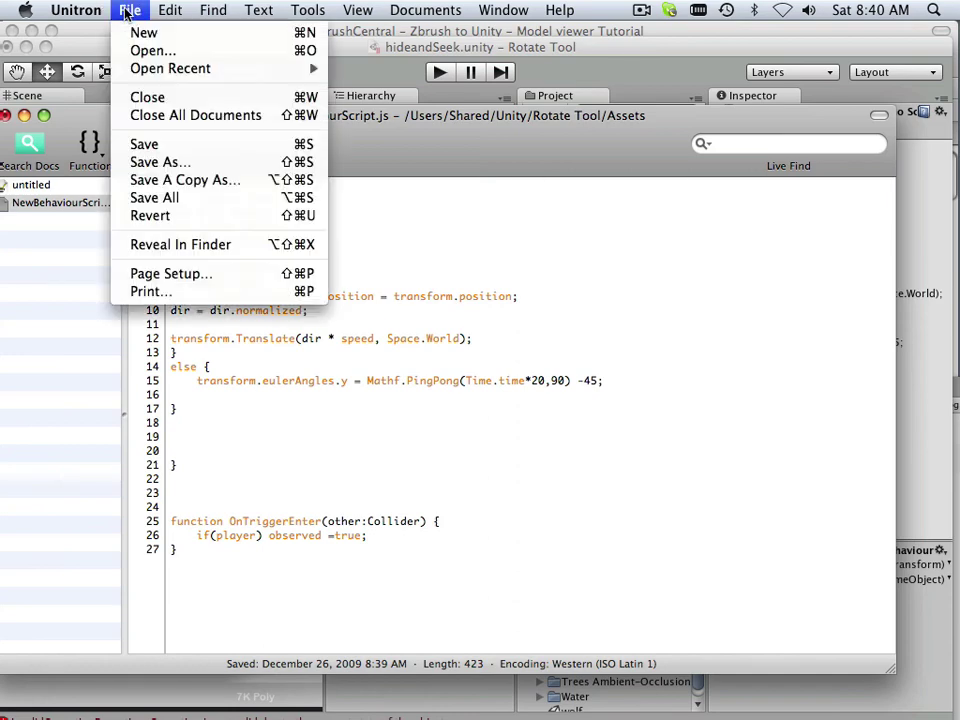
click(160, 145)
click(440, 72)
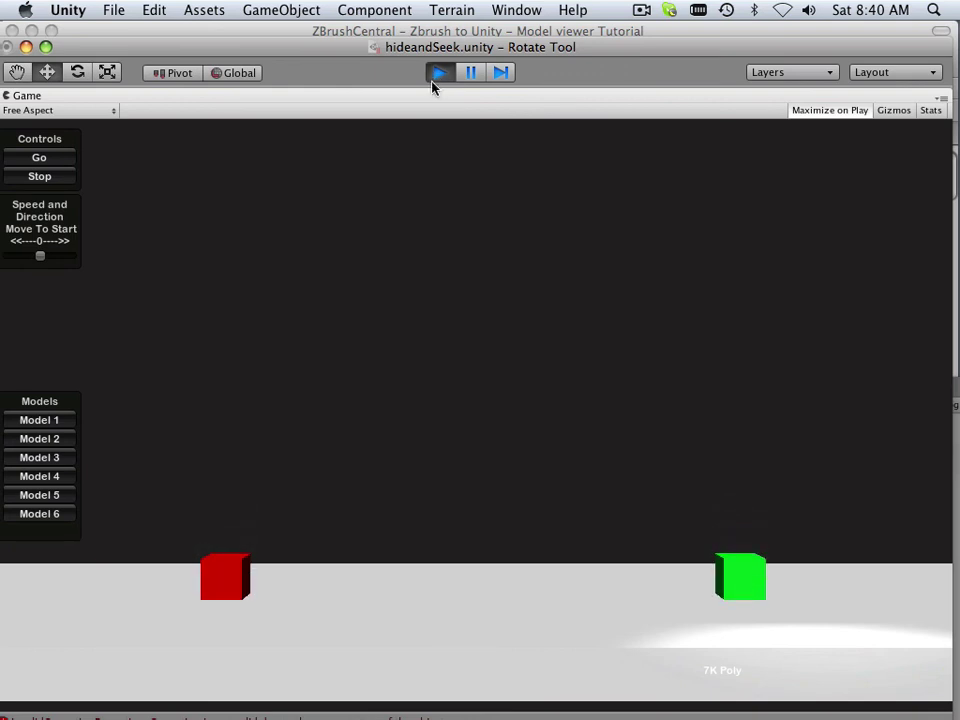
Stop play mode and reopen the script in Unitron from the Inspector
click(438, 73)
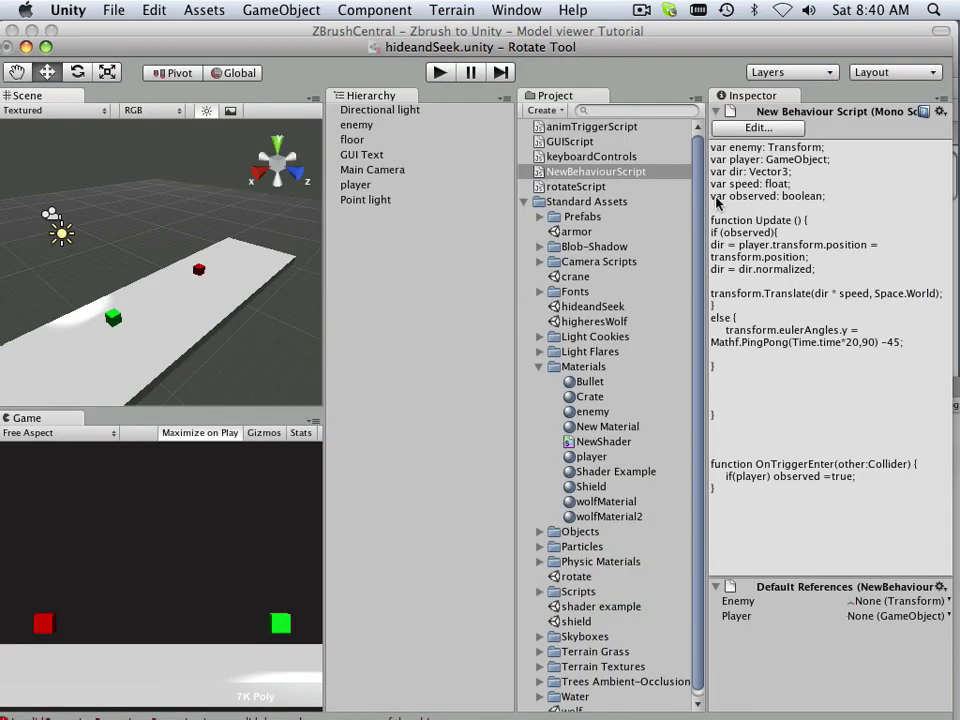
click(758, 128)
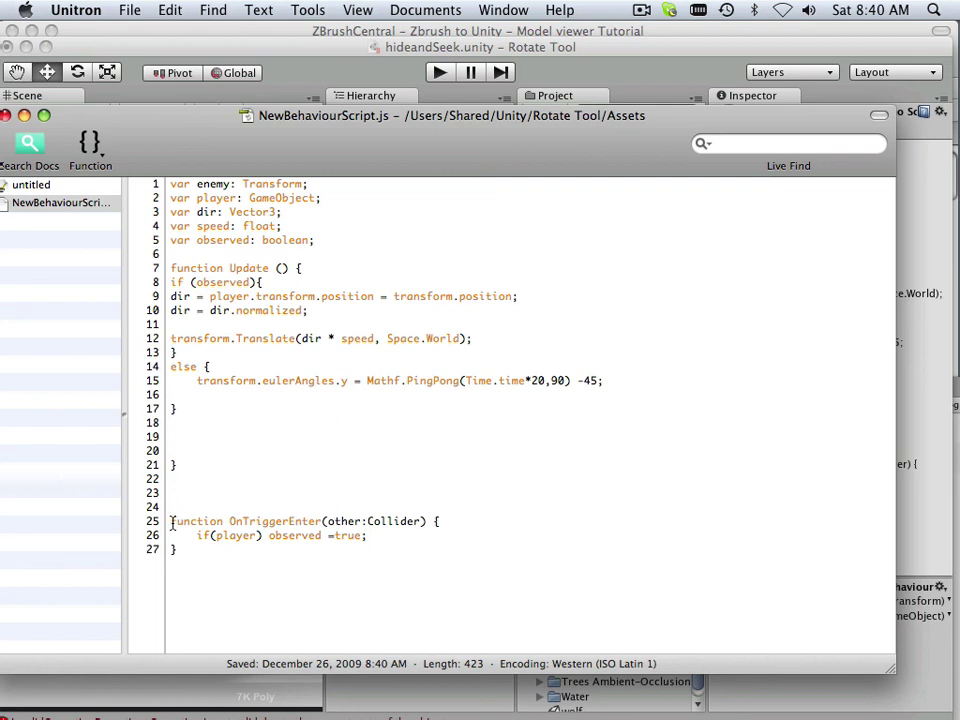
Select OnTriggerEnter on lines 25–27, then move the Unitron window down to reveal Unity
drag(171, 521, 253, 551)
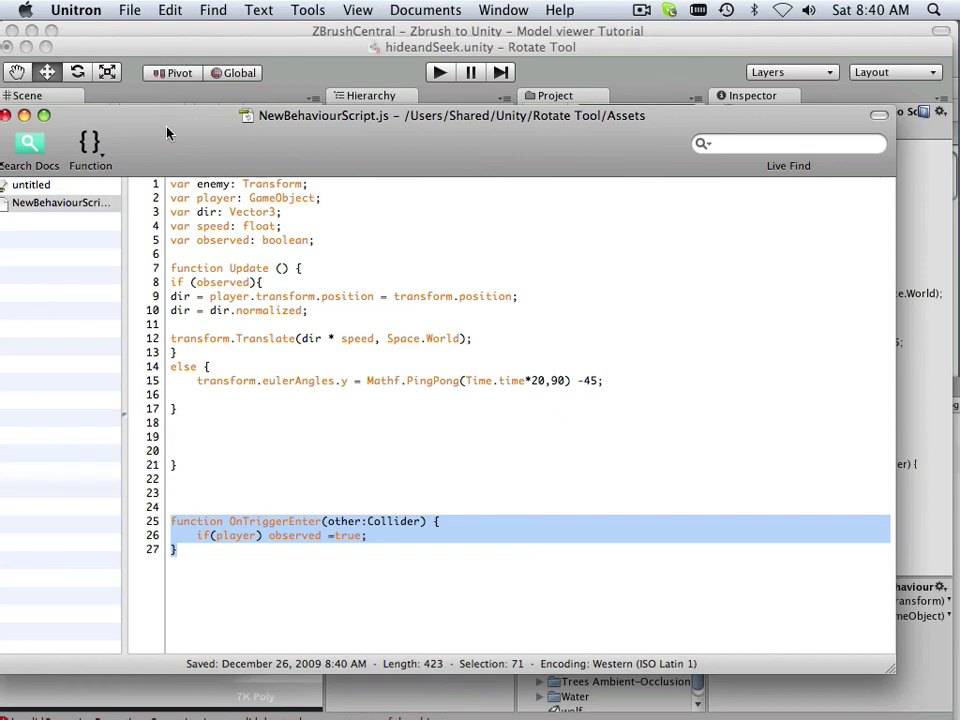
drag(168, 133, 323, 168)
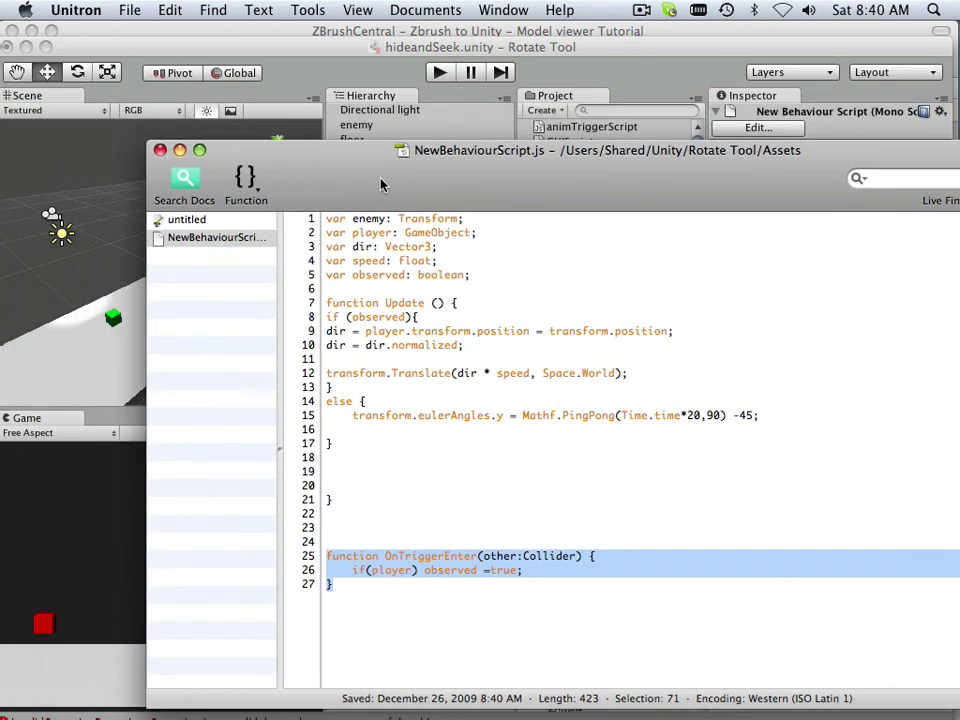
mouse_move(377, 190)
mouse_down()
mouse_move(237, 174)
mouse_move(286, 152)
mouse_up()
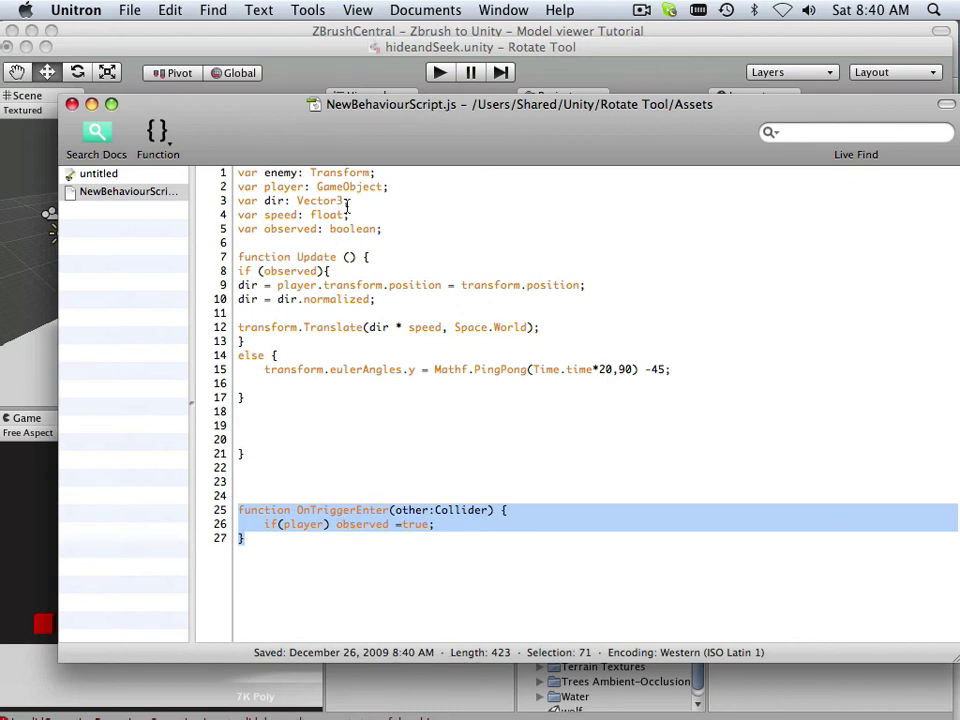
drag(410, 155, 308, 440)
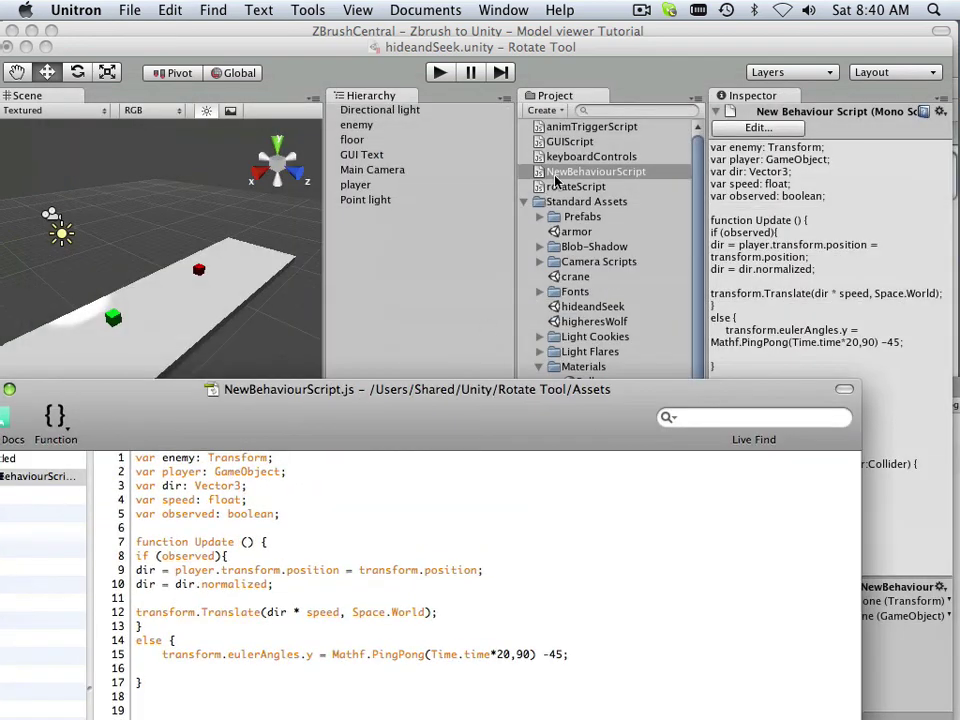